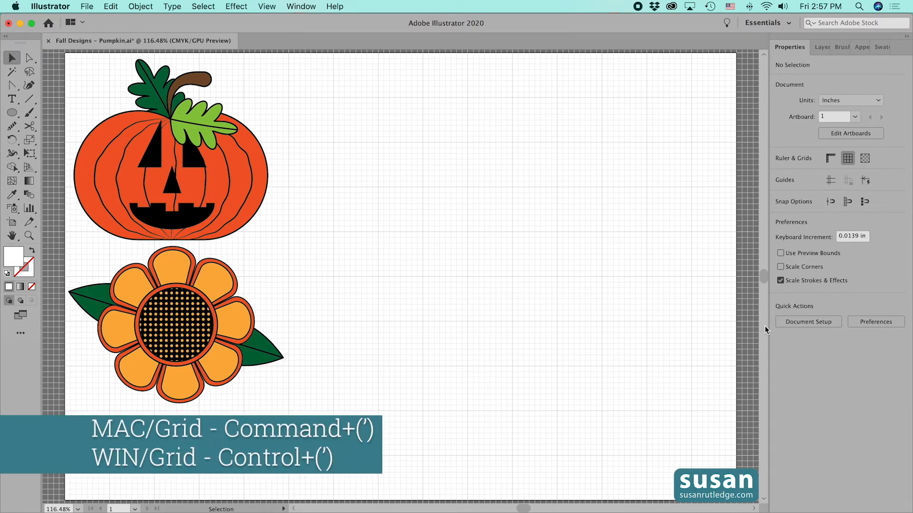
Toggle the document grid off and back on twice, and turn on Snap to Grid
key(super+apostrophe)
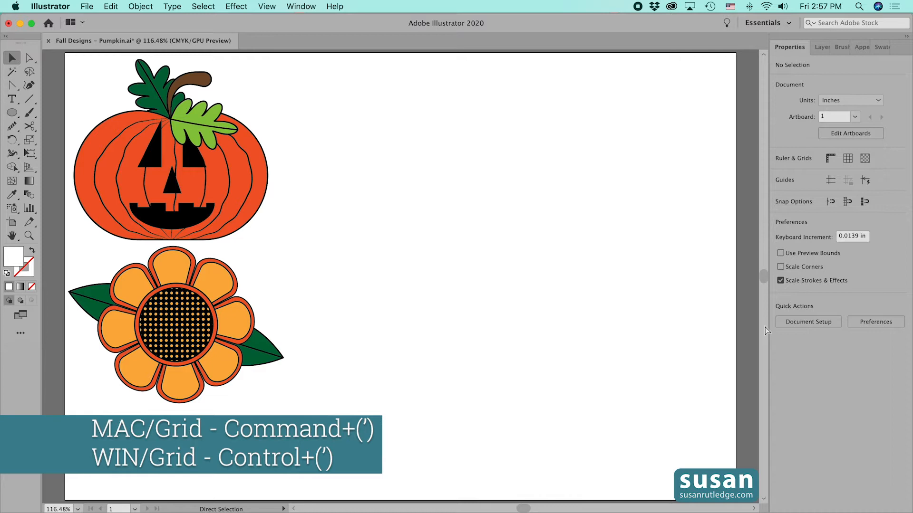
key(super+apostrophe)
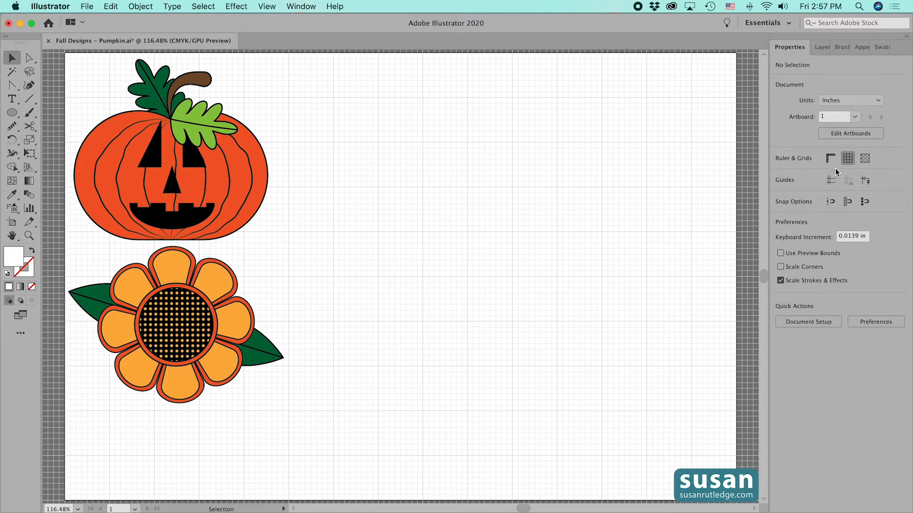
click(849, 158)
click(846, 159)
click(847, 204)
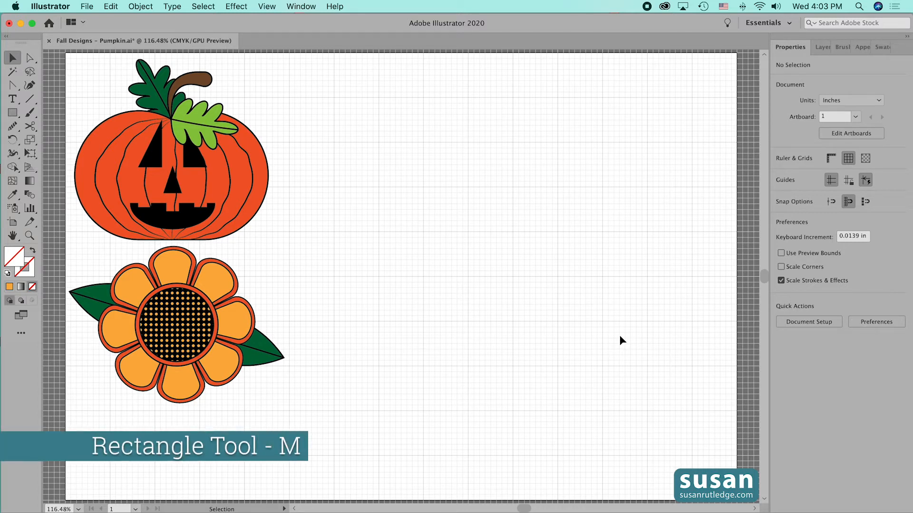
Draw a rectangle 1 in wide and 2 in high in the empty area of the artboard
key(m)
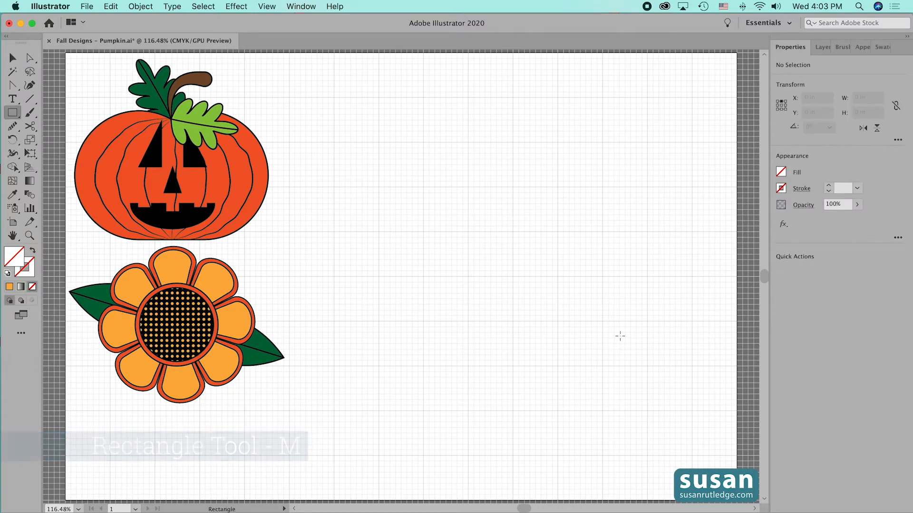
click(475, 253)
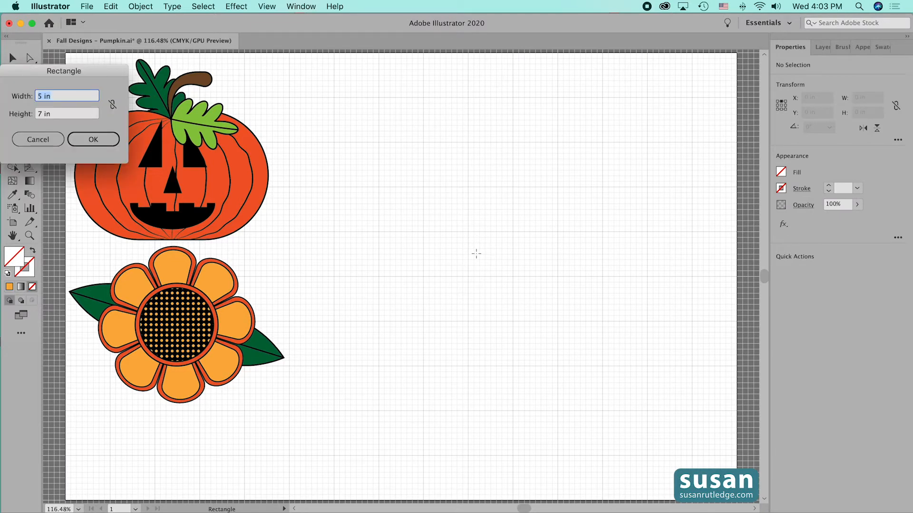
text(1)
key(Tab)
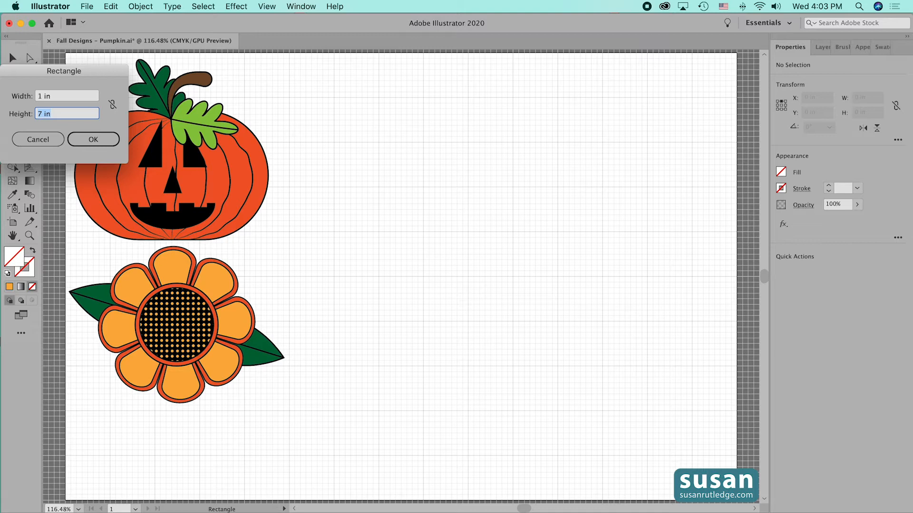
text(2)
key(Return)
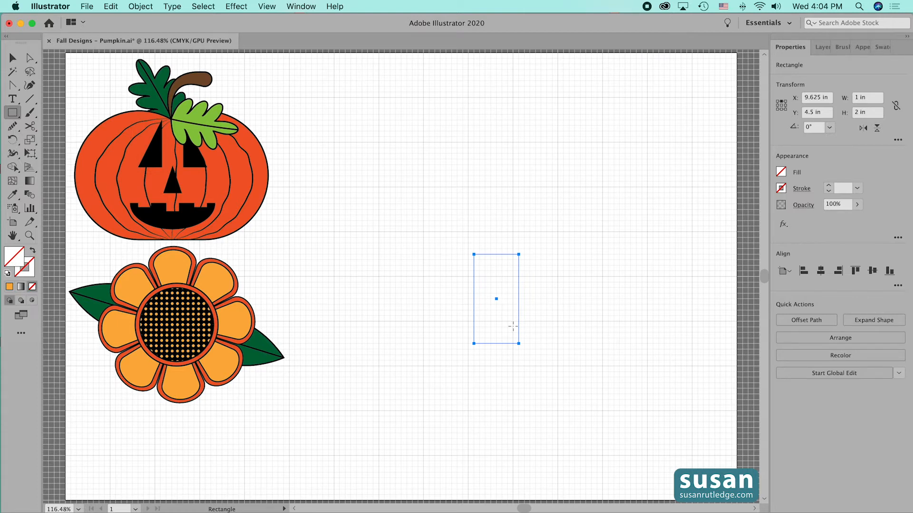
Fill the rectangle with the red-orange swatch C=0 M=80 Y=95 K=0 and give it a 2 pt black stroke
click(781, 173)
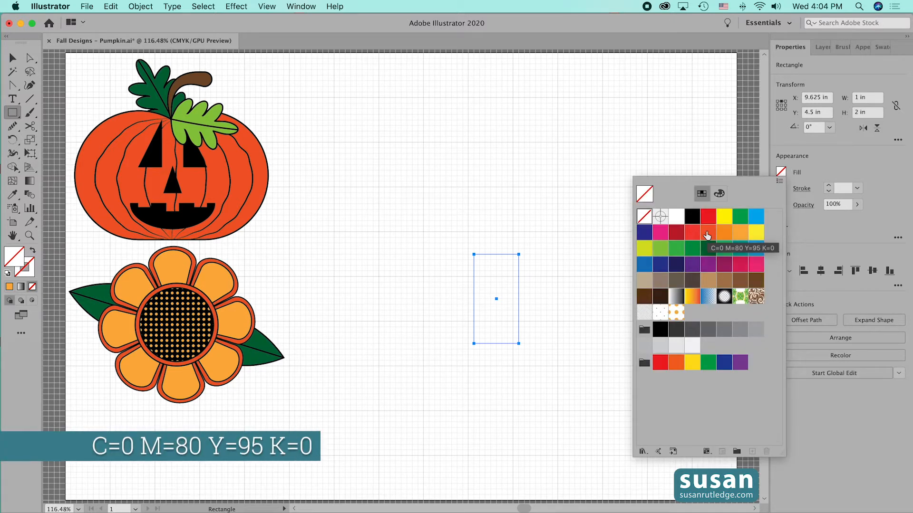
click(707, 235)
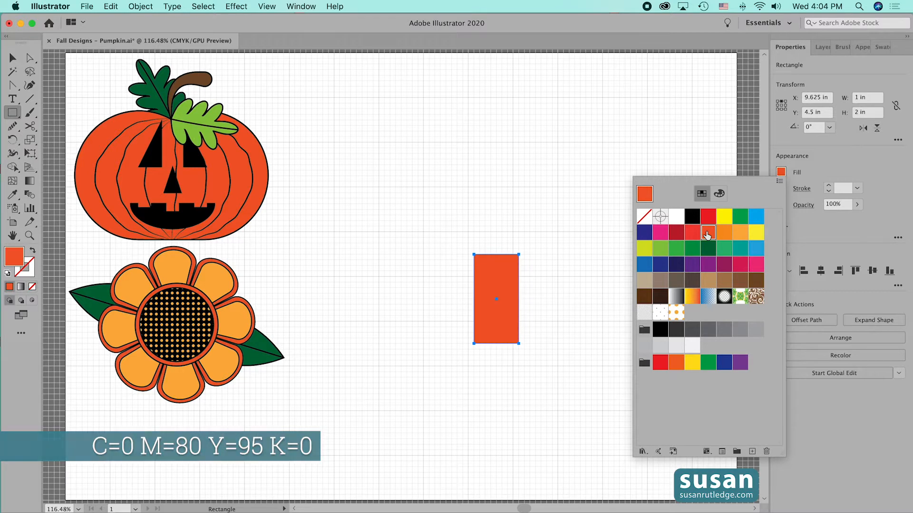
click(780, 188)
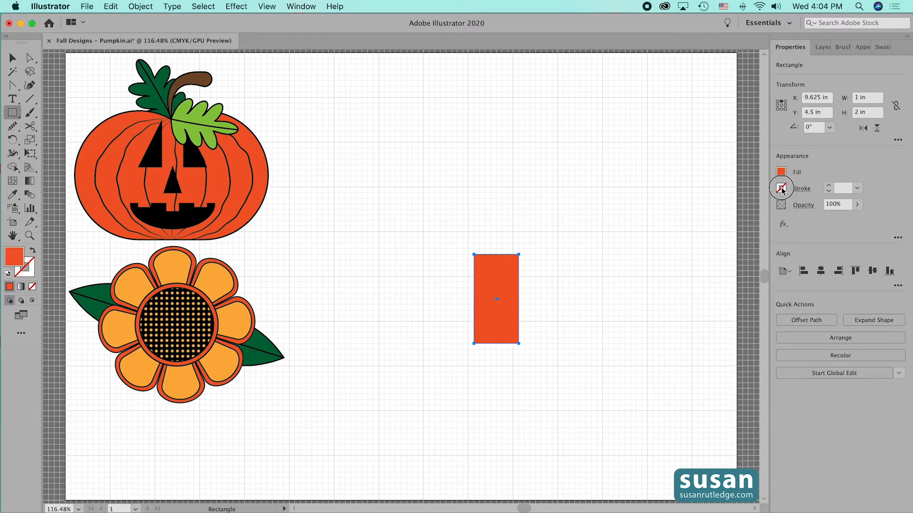
click(709, 233)
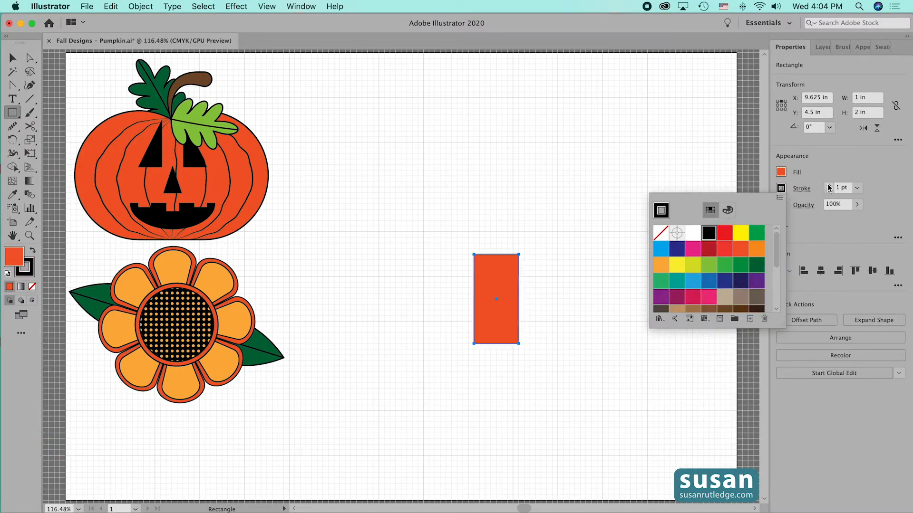
click(828, 185)
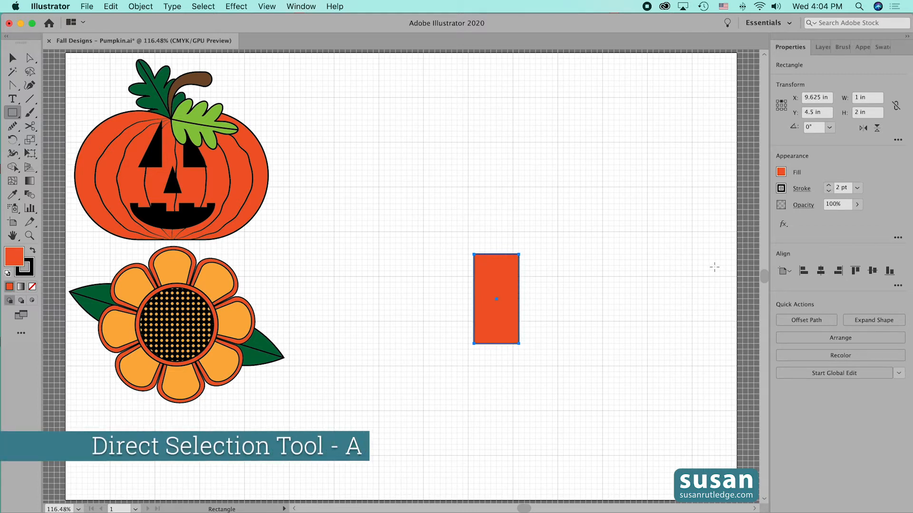
Round both upper corners of the rectangle fully, to a 0.5 in radius, to form a petal shape
key(a)
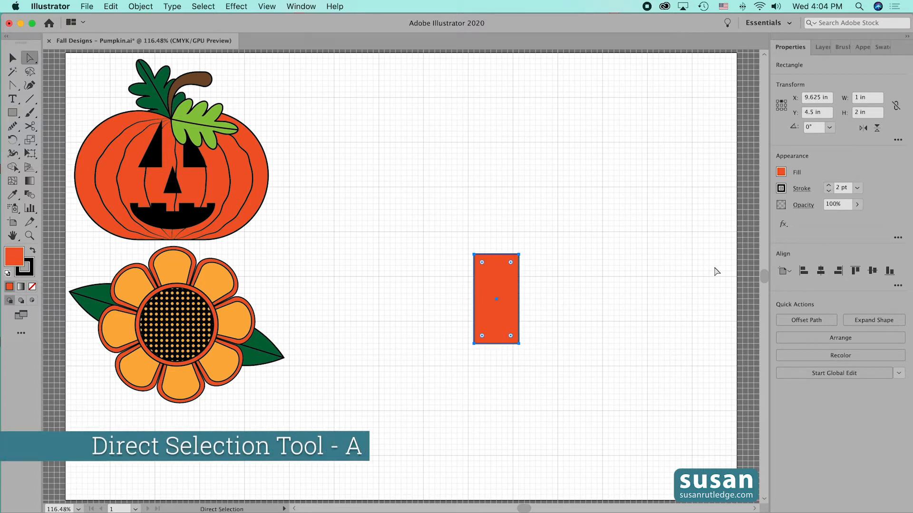
click(519, 255)
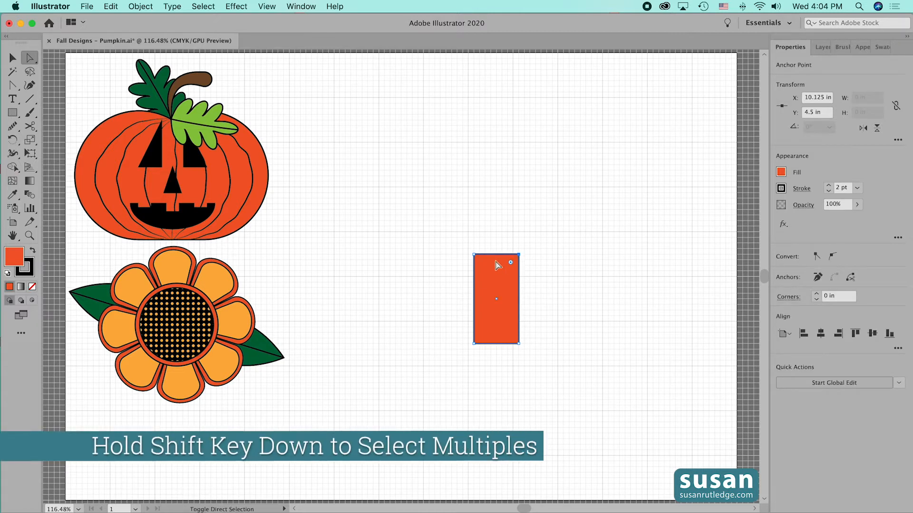
shift+click(475, 255)
drag(511, 263, 497, 312)
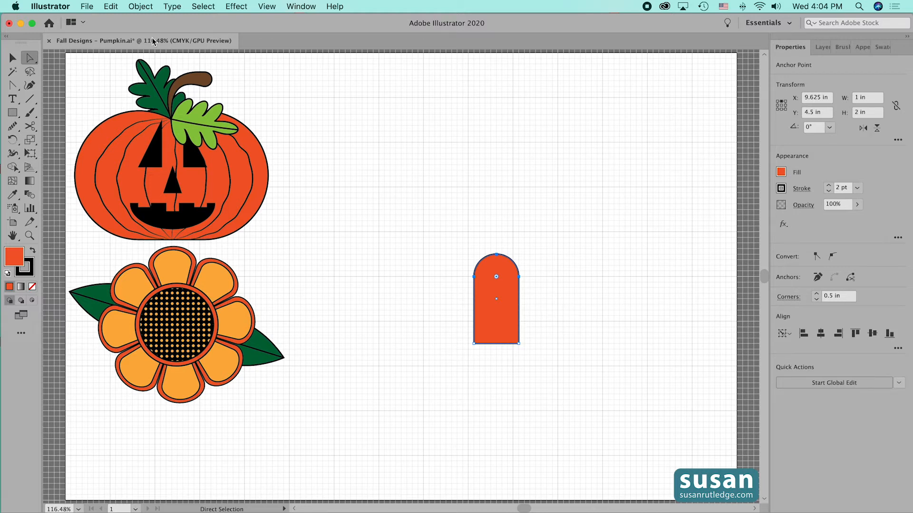
Offset the petal's path inward by -0.1 in with Miter joins and a miter limit of 4
click(144, 6)
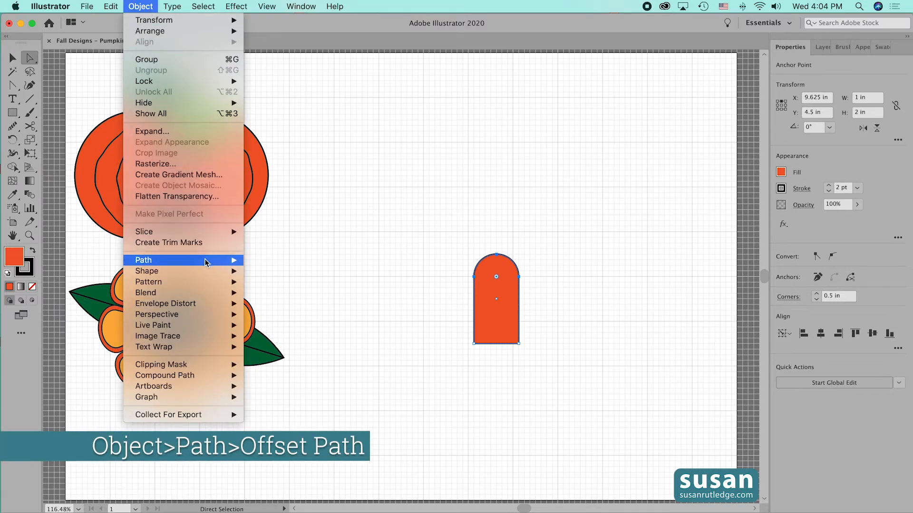
mouse_move(217, 263)
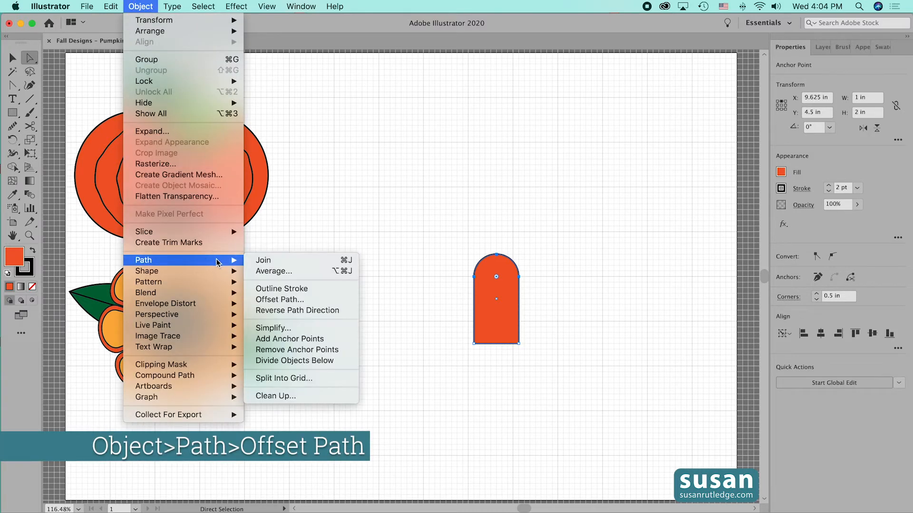
click(279, 300)
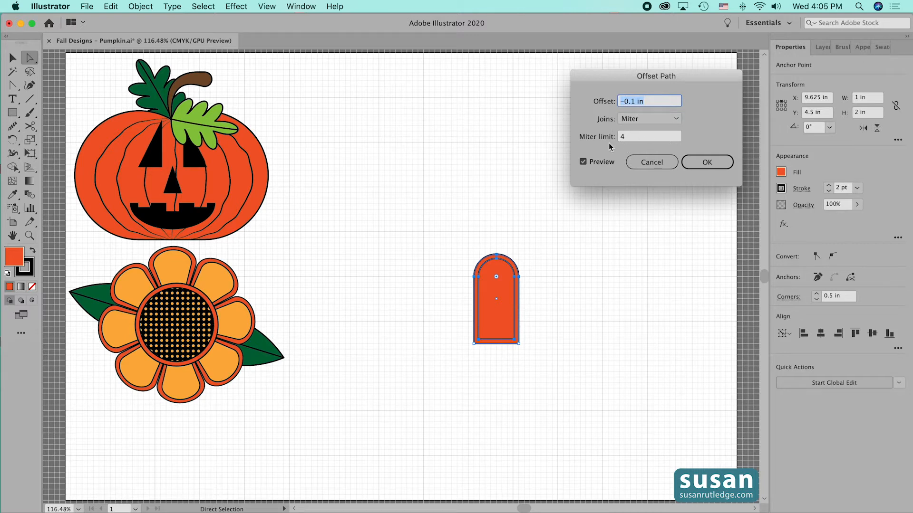
click(707, 162)
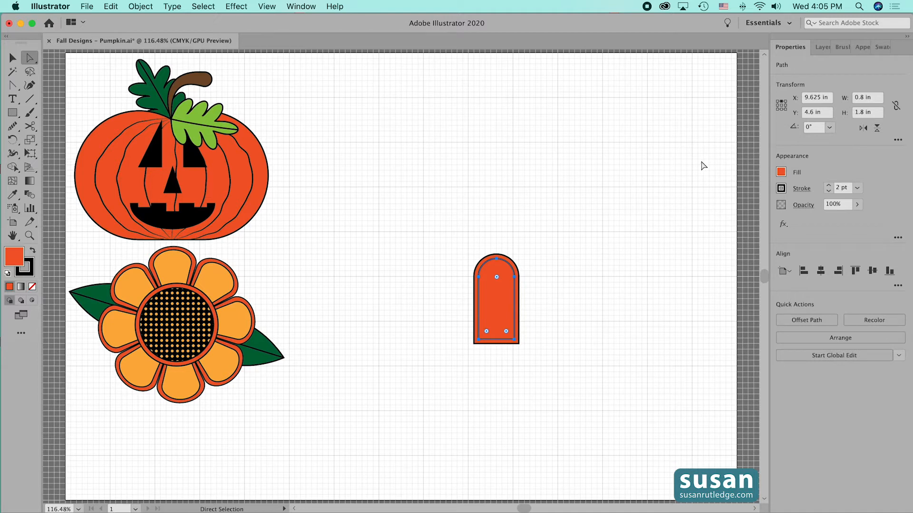
Fill the inner offset path of the petal with the light orange swatch
click(780, 172)
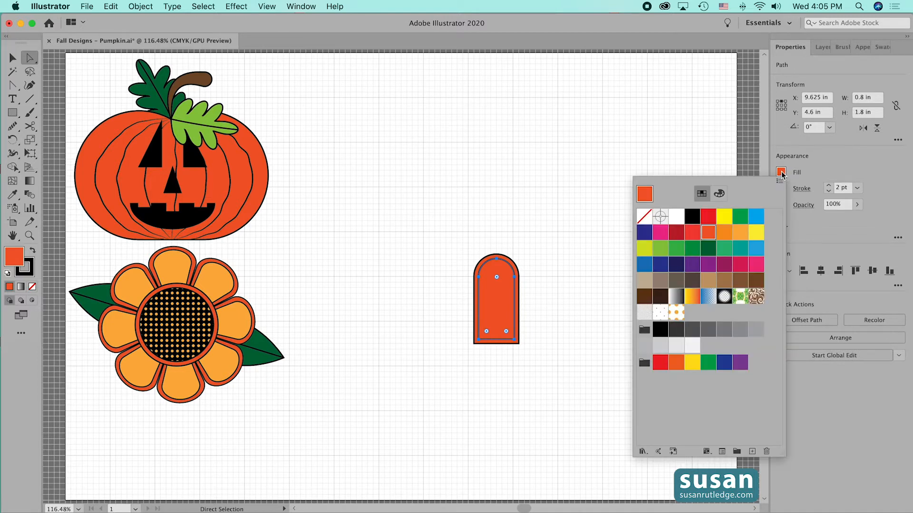
click(740, 233)
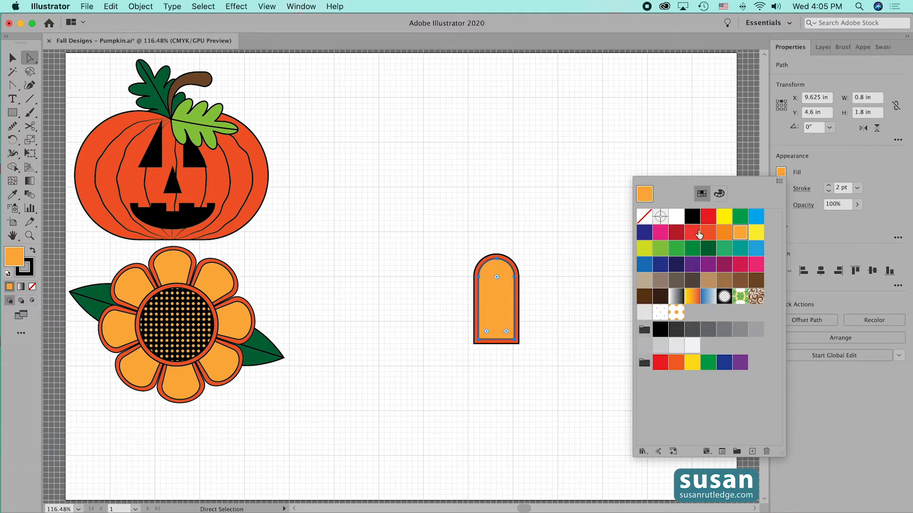
key(Escape)
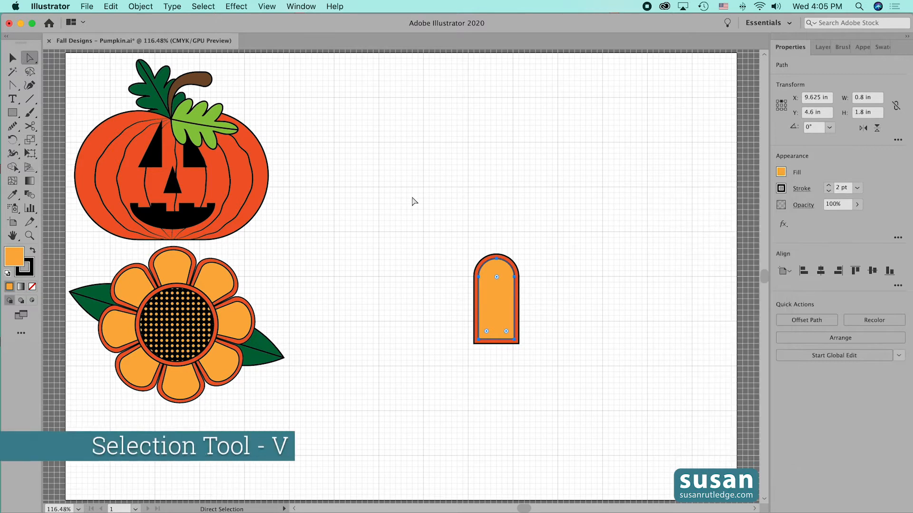
Group the two petal paths and move the group beside the pumpkin, to about X 6.5 in, Y 1.375 in
drag(454, 234, 534, 360)
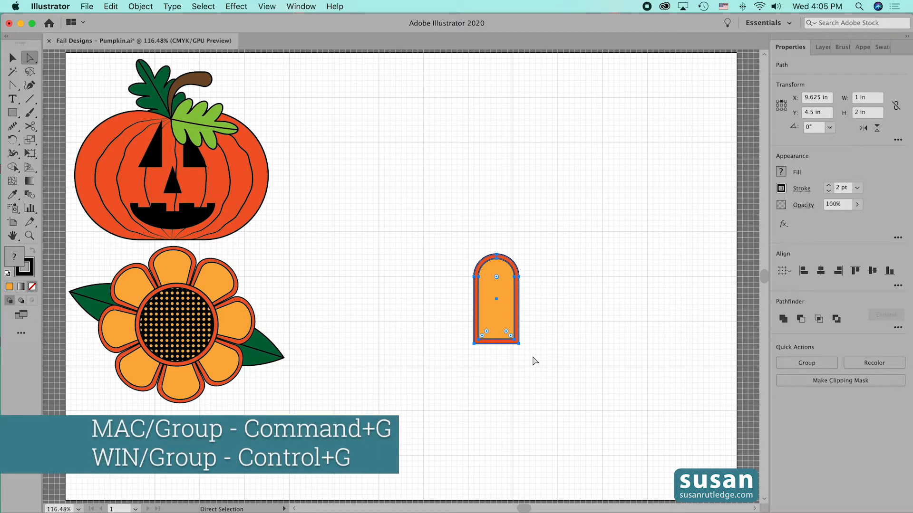
key(super+g)
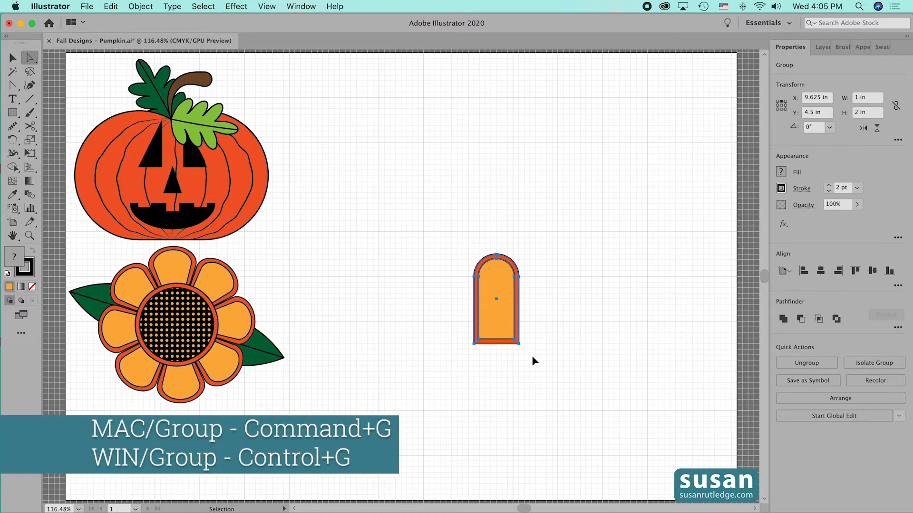
drag(489, 300, 350, 161)
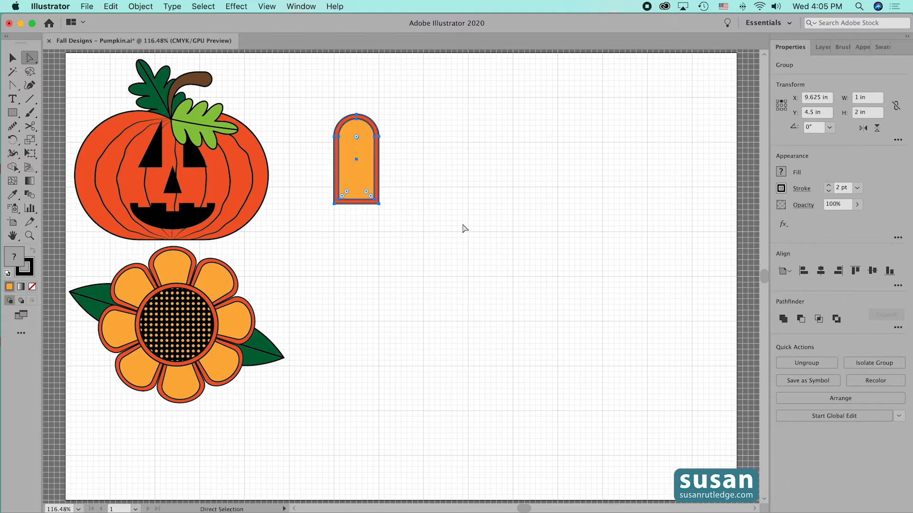
click(519, 296)
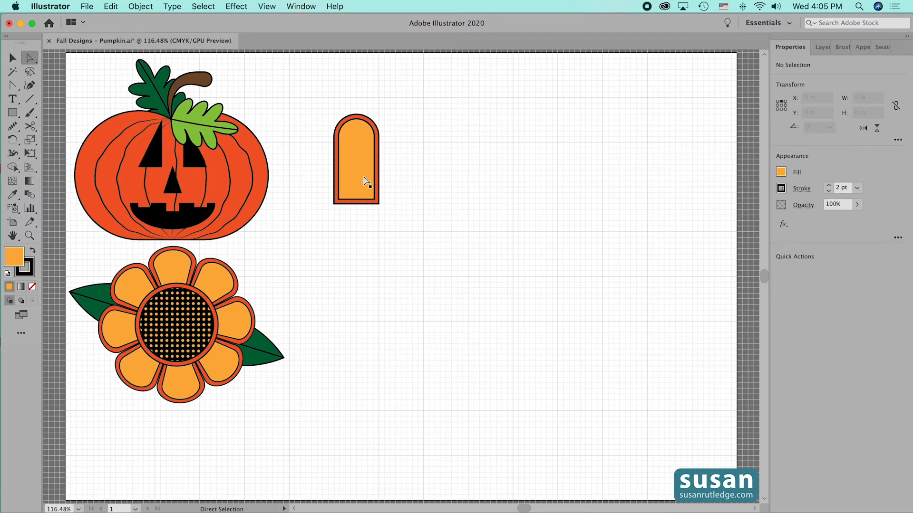
Draw a second rectangle, 1 in wide and 2 in high, below and to the right of the petal
key(m)
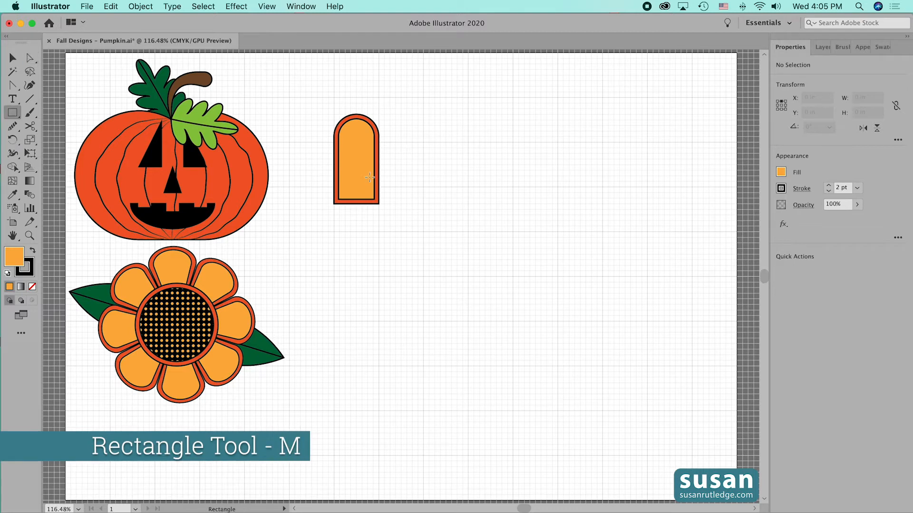
click(488, 210)
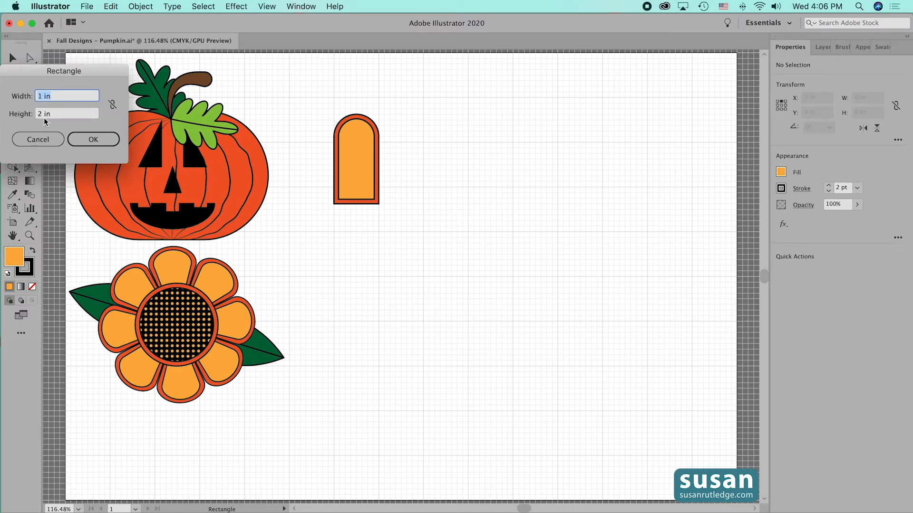
click(94, 140)
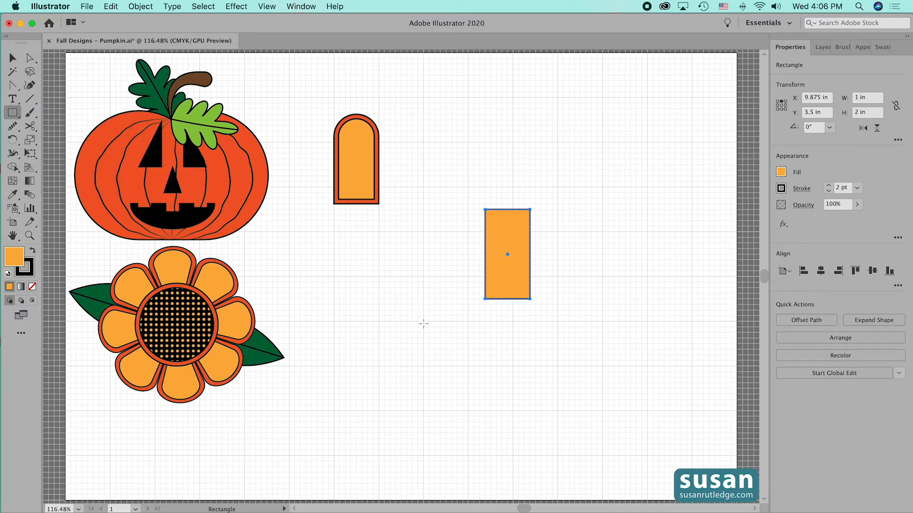
Remove the fill and the stroke from the new rectangle
click(781, 172)
click(644, 217)
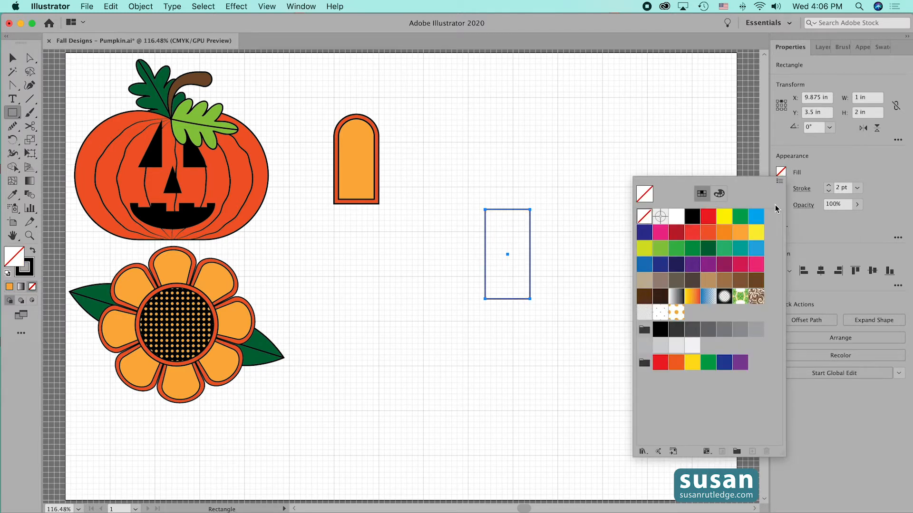
click(828, 191)
click(829, 191)
click(829, 190)
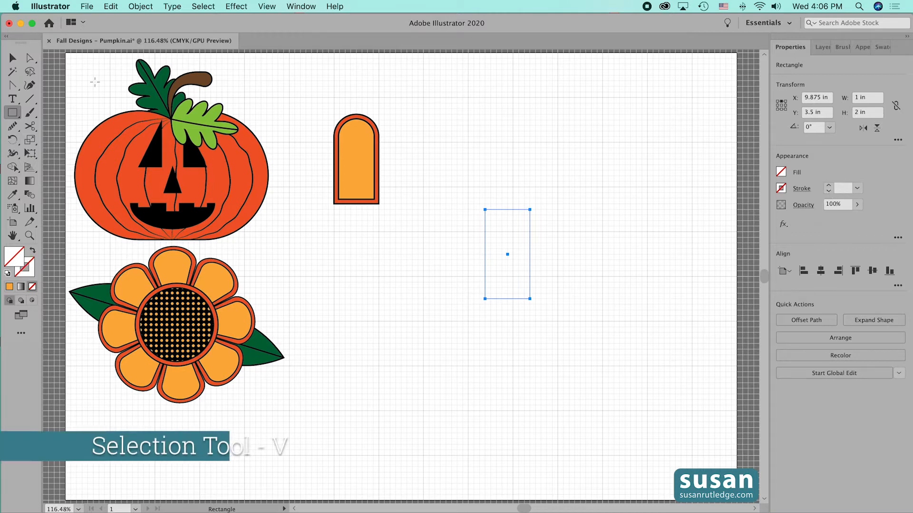
Center the petal group and the invisible rectangle on each other, both horizontally and vertically
click(12, 59)
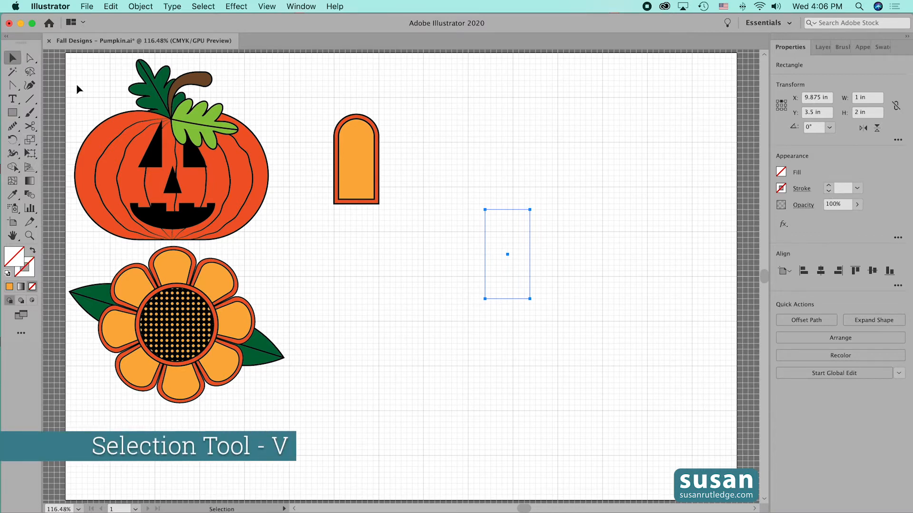
drag(312, 88, 550, 323)
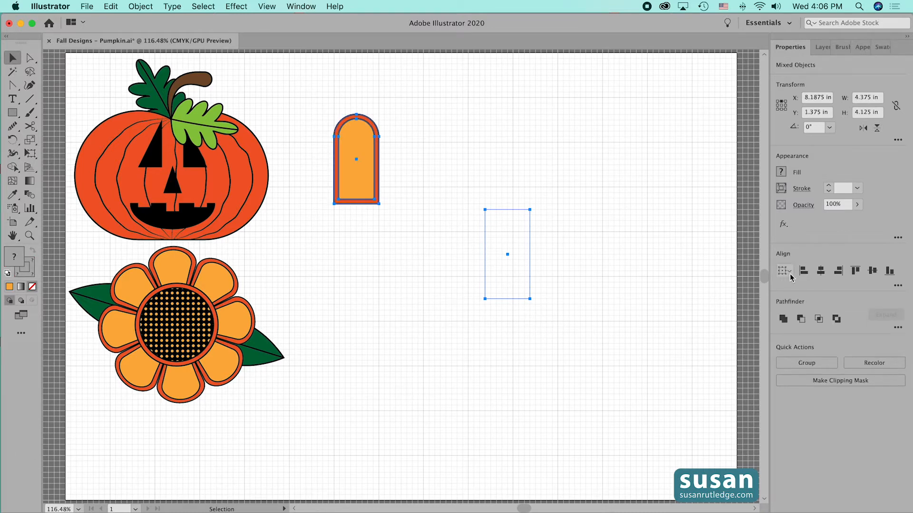
click(898, 286)
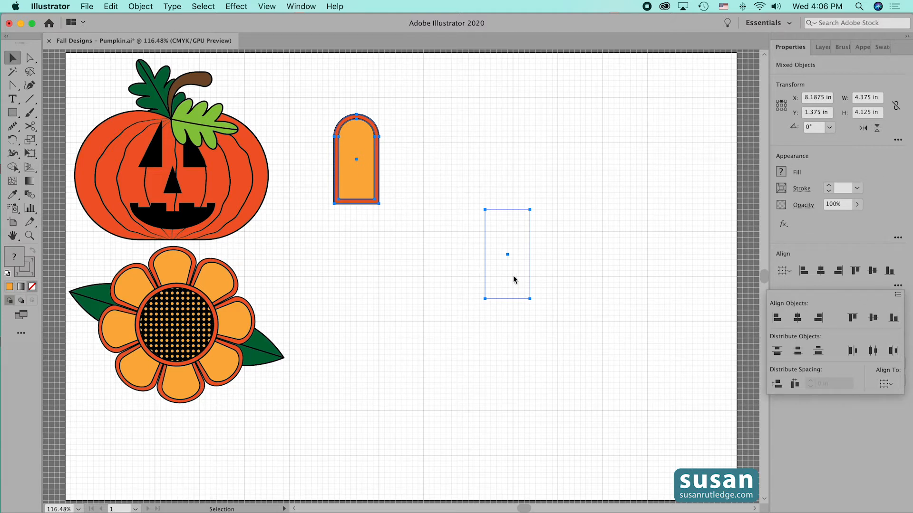
click(821, 272)
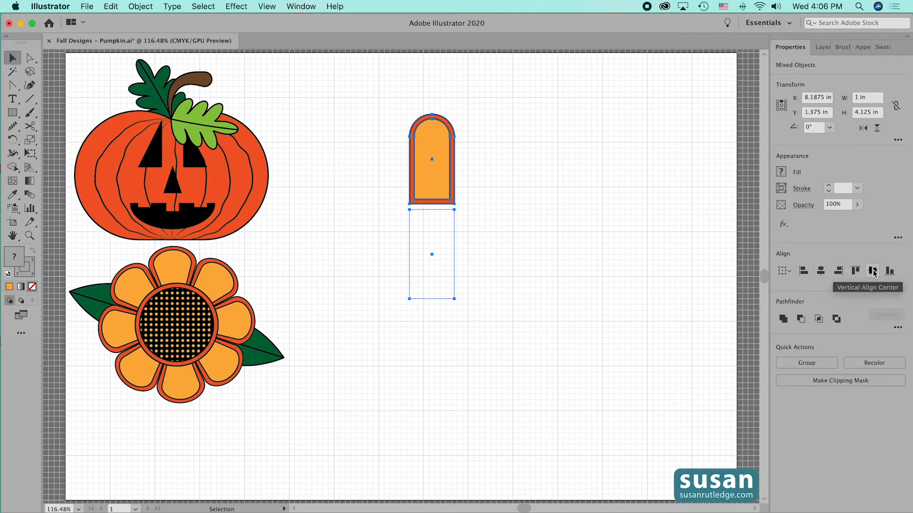
click(874, 271)
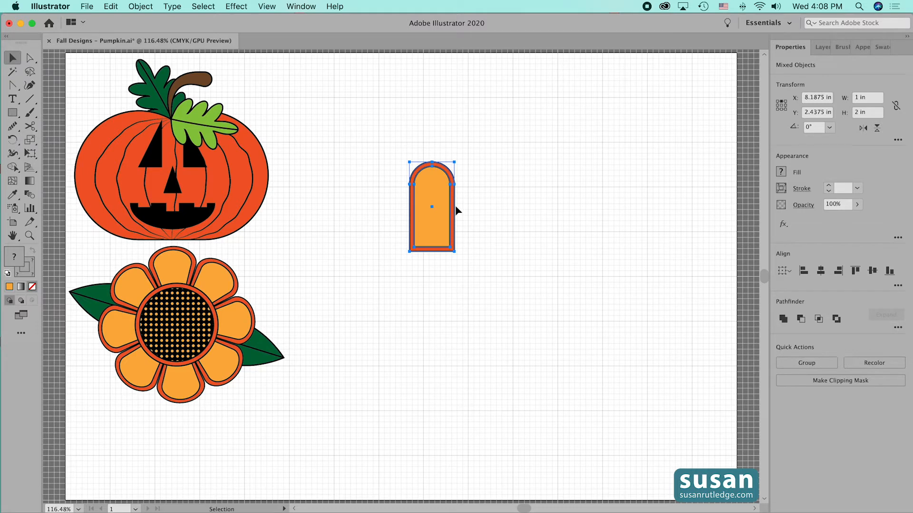
Move the rectangle below the petal group in the layer order, and undo the reordering
click(821, 48)
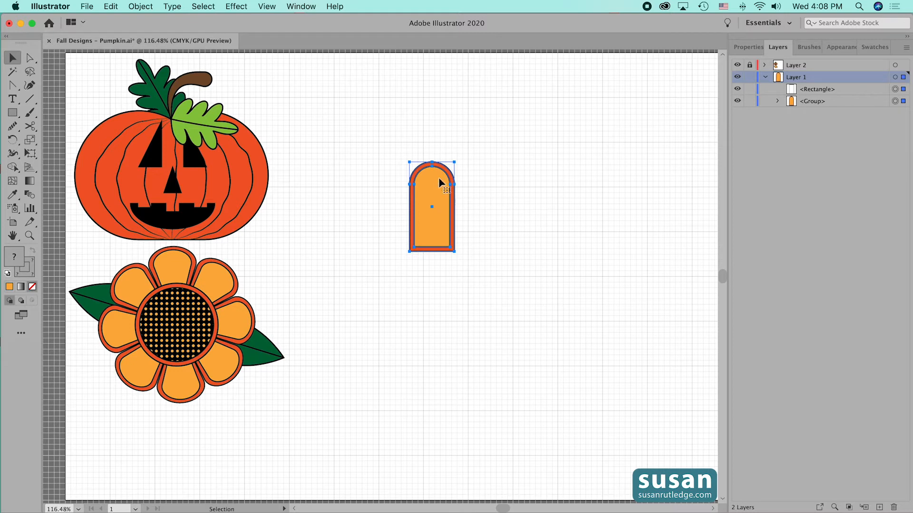
click(851, 90)
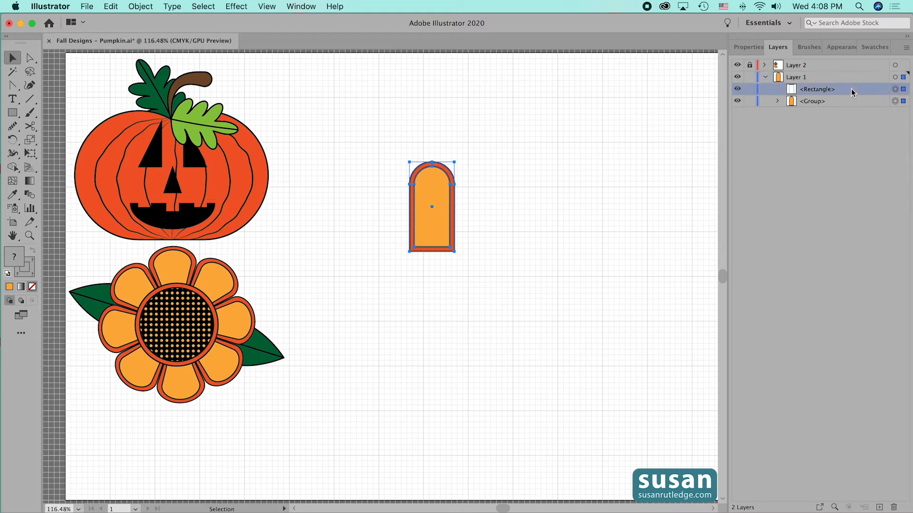
drag(845, 90, 846, 103)
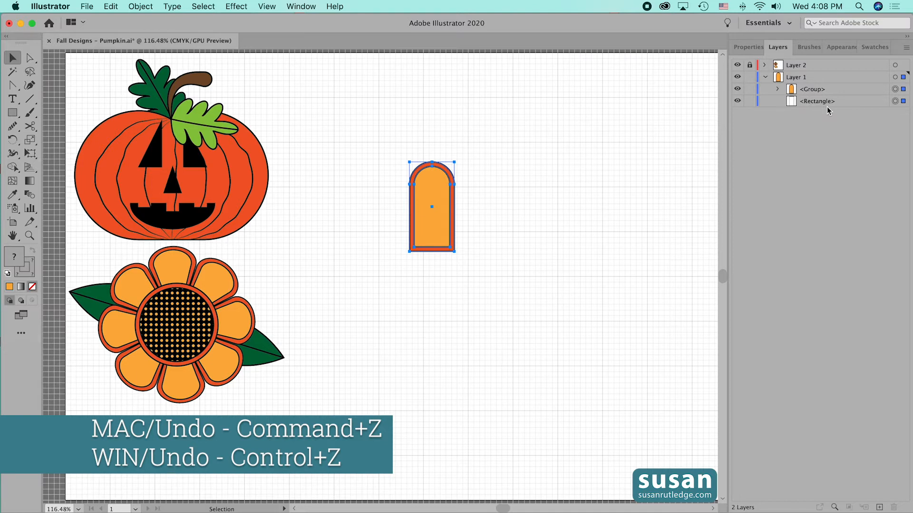
key(super+z)
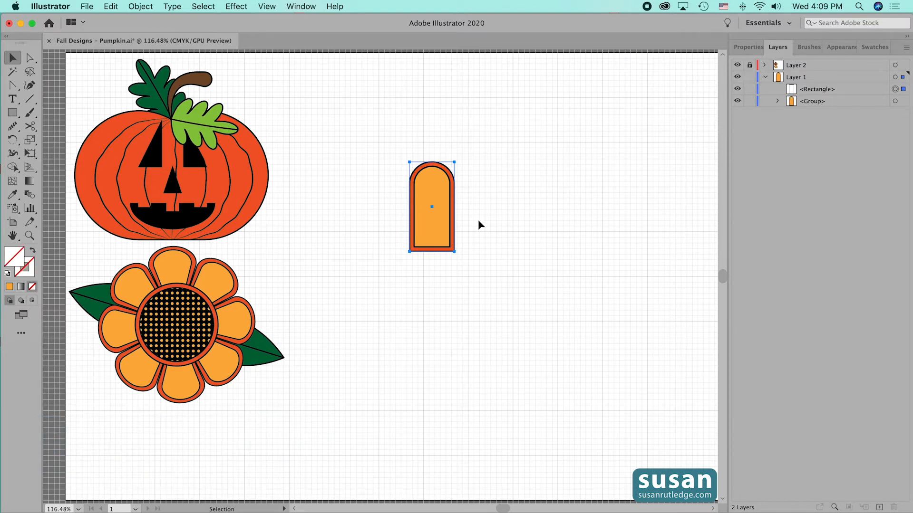
Send the invisible rectangle to the back and group it with the petal
key(shift+super+bracketleft)
drag(381, 140, 486, 286)
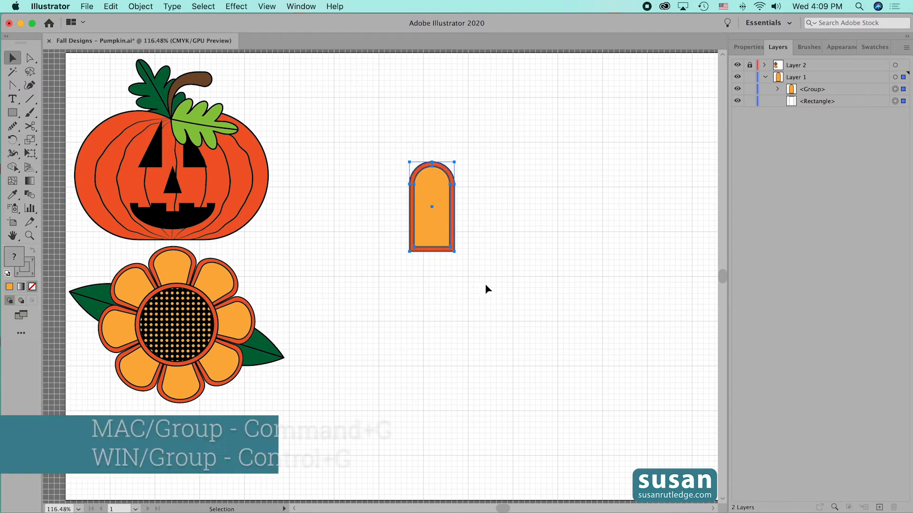
key(super+g)
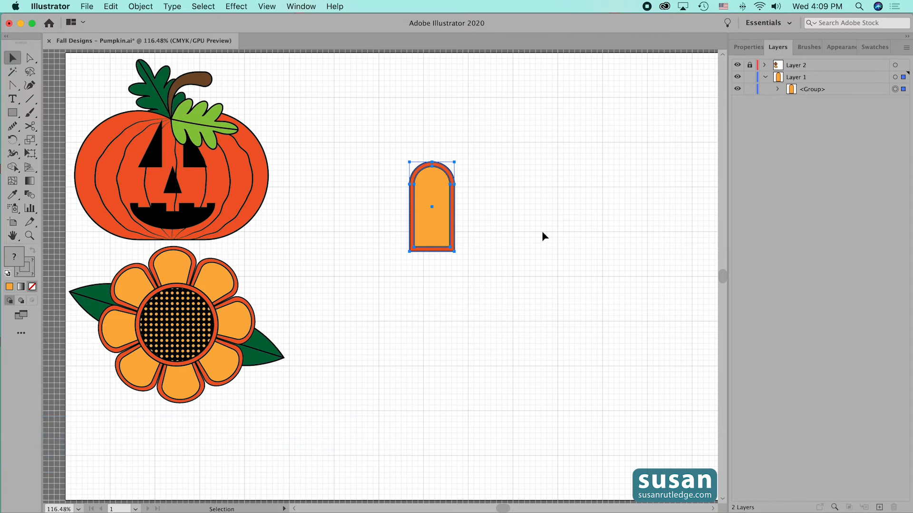
Create a pattern brush named Orange Flower Petal from the grouped petal, keeping the default brush options
click(804, 47)
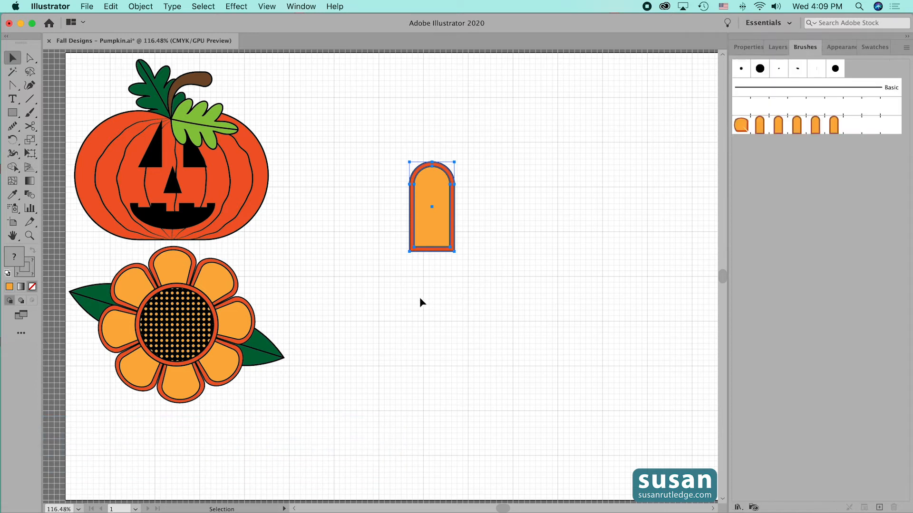
drag(428, 230, 775, 165)
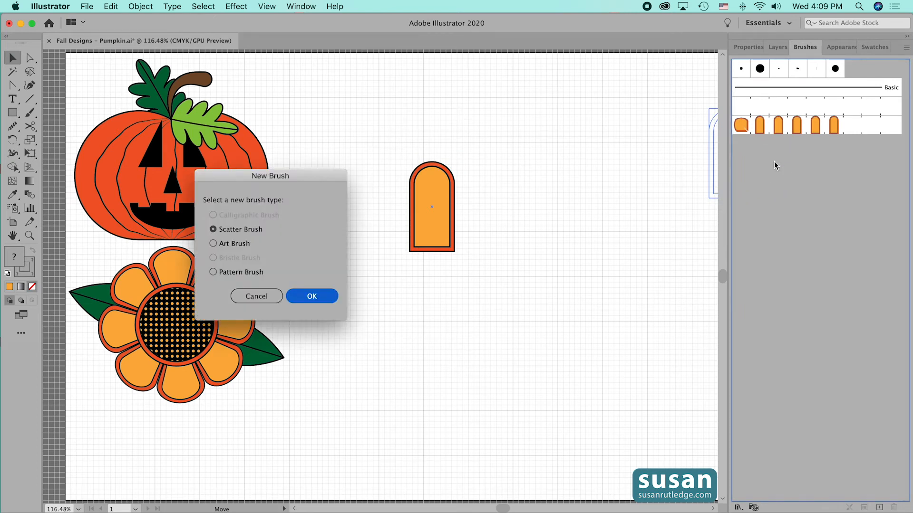
click(213, 272)
click(311, 296)
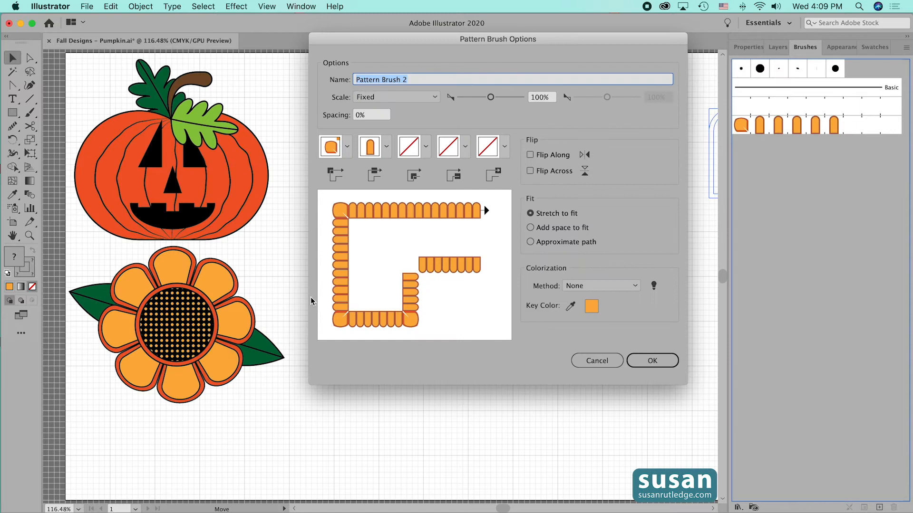
text(Orange Flower Petal)
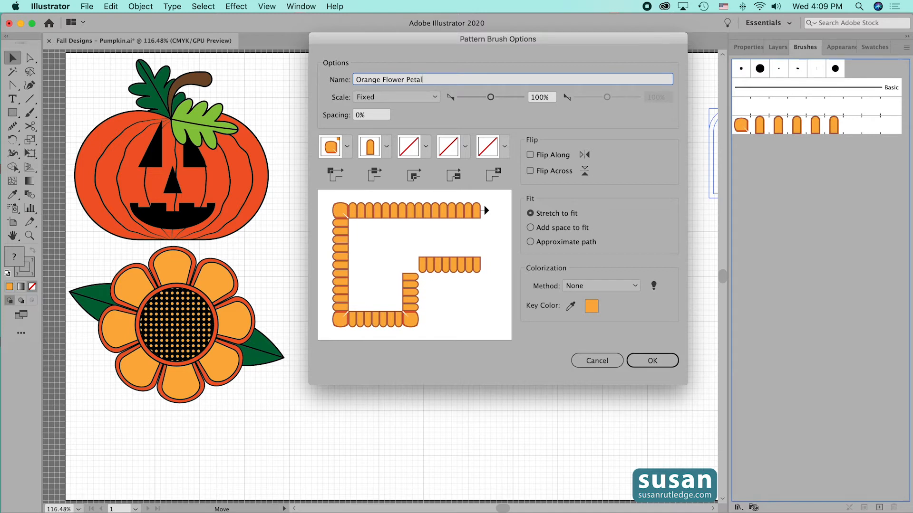
click(659, 365)
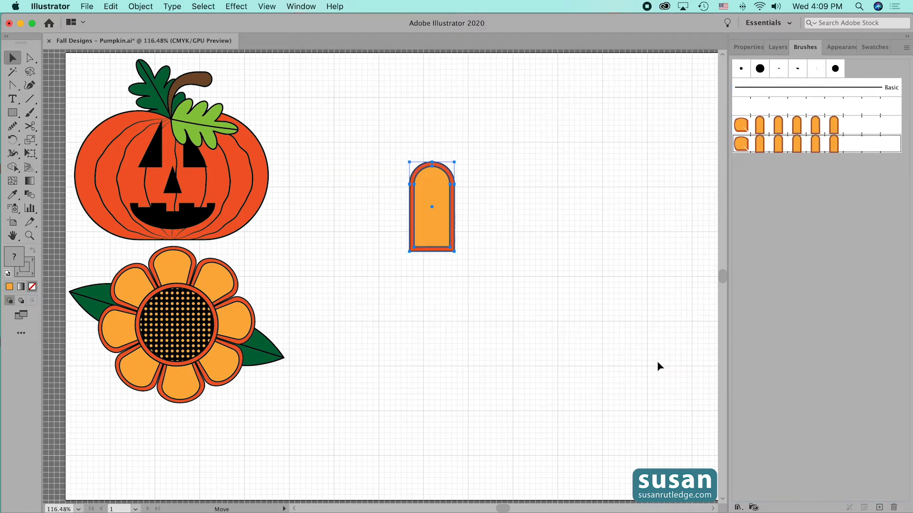
Move the petal group up beside the pumpkin and draw a circle 2 in wide and 2 in high in the empty area
drag(430, 231, 335, 151)
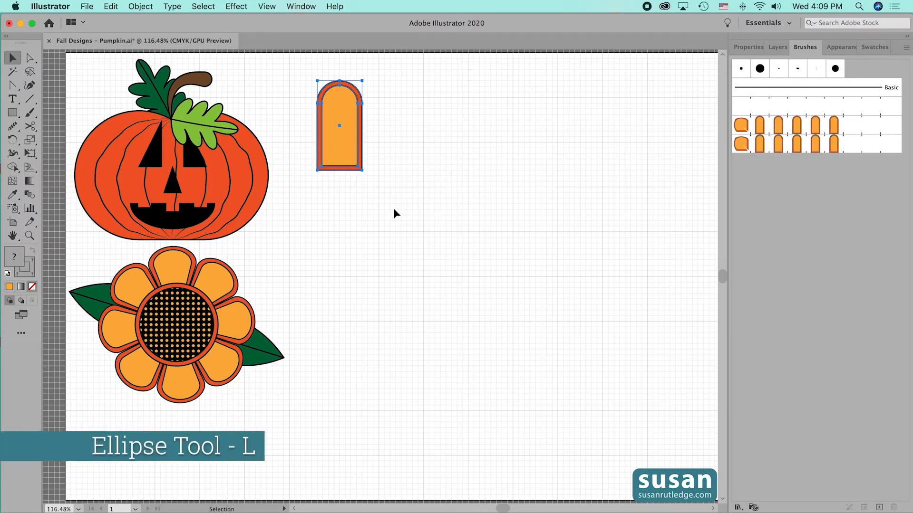
key(l)
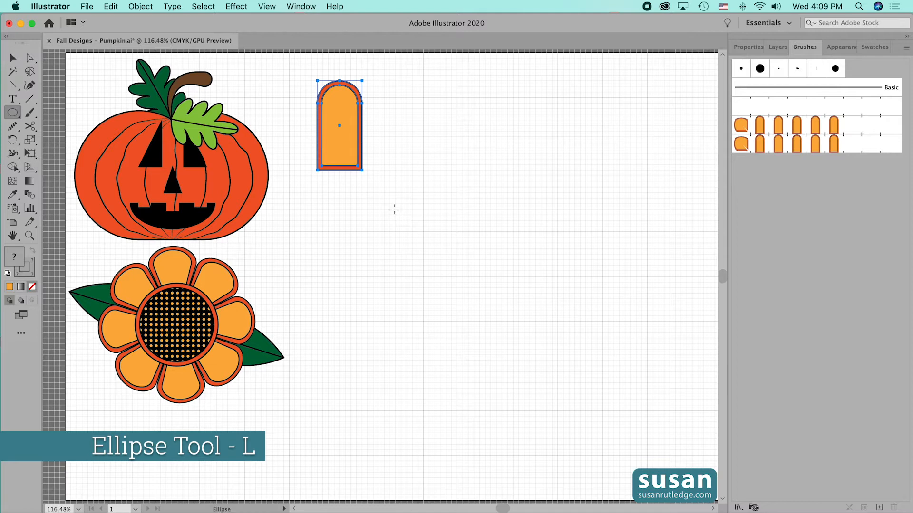
click(485, 245)
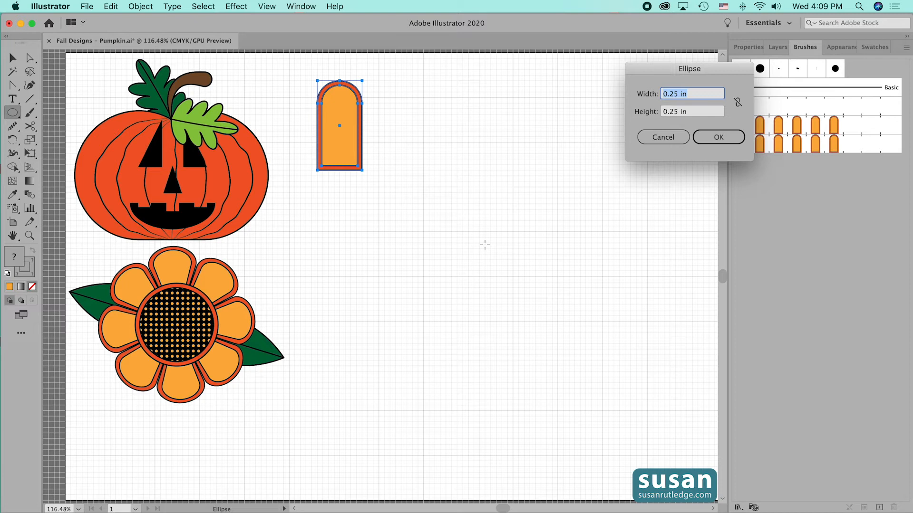
text(2)
key(Tab)
text(2)
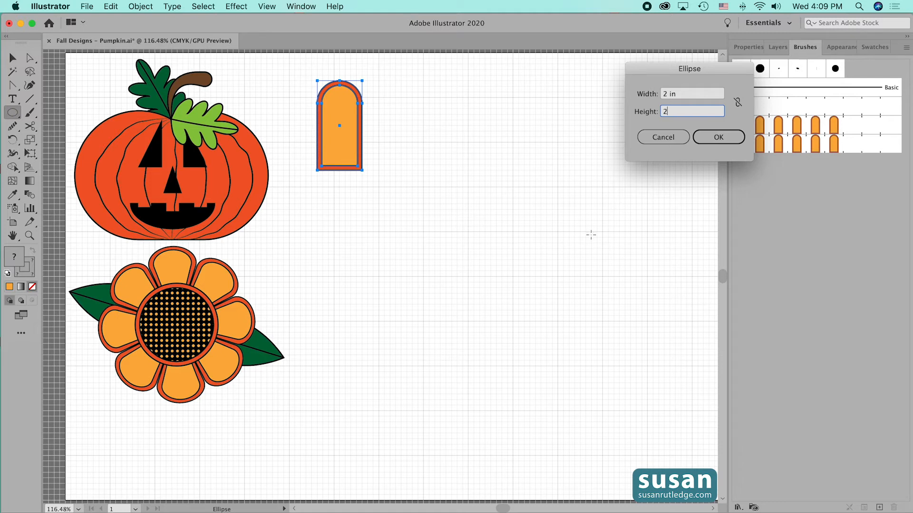
key(Return)
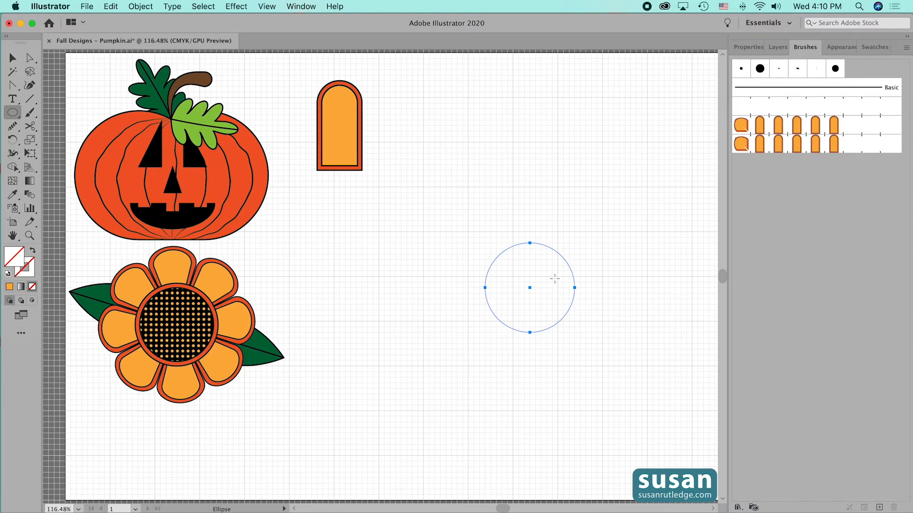
Apply the Orange Flower Petal brush to the circle and set its stroke weight to 0.75 pt
click(797, 150)
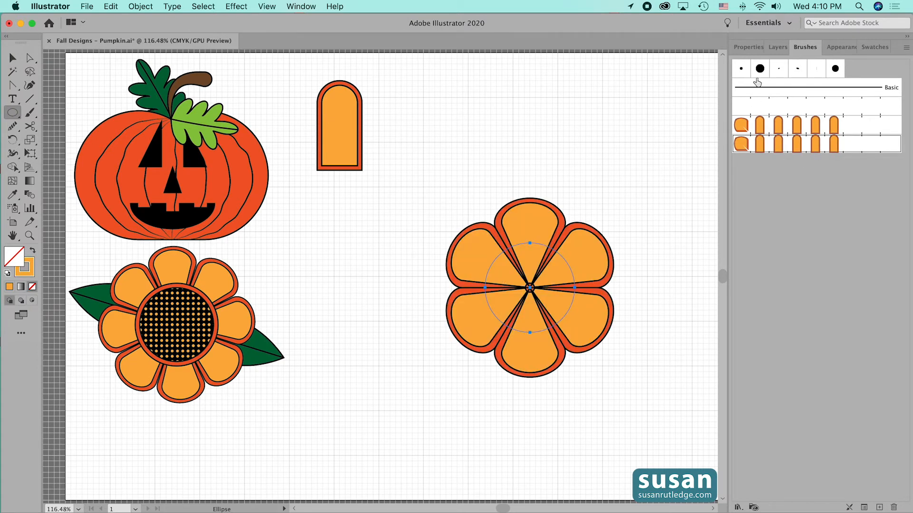
click(749, 46)
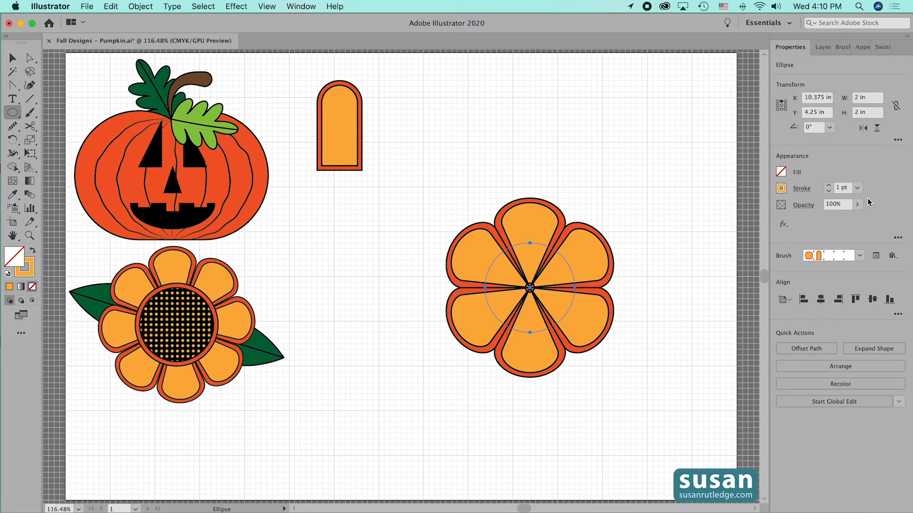
click(829, 191)
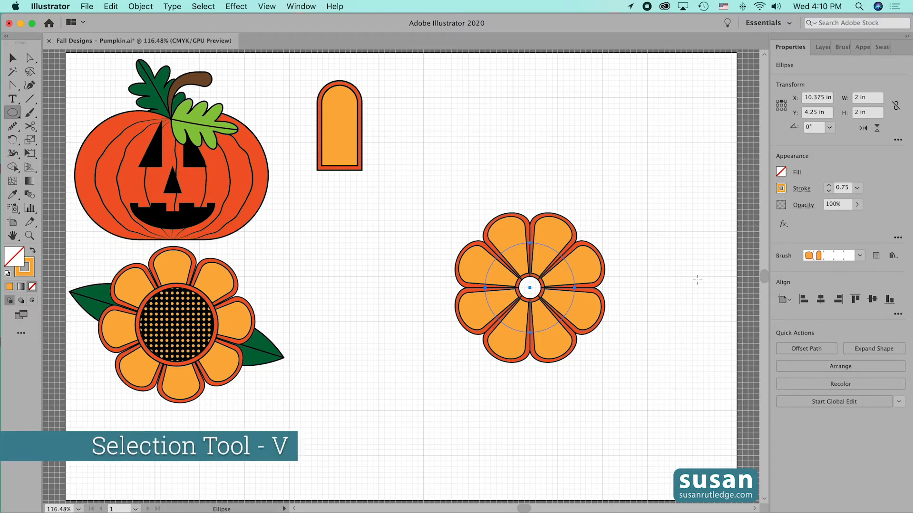
Move the flower up beside the single petal, to about X 8.875 in, Y 0.875 in
key(v)
drag(542, 317, 476, 168)
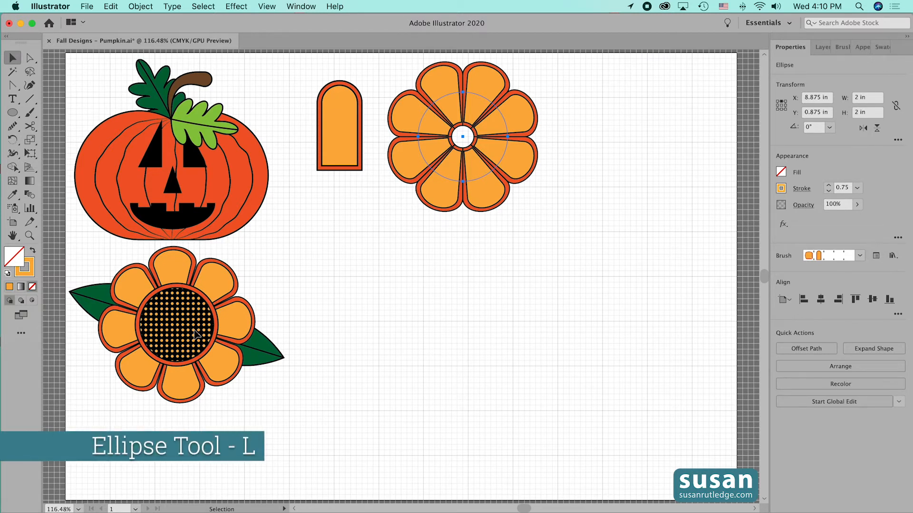
Draw a small circle, 0.25 in wide and 0.25 in high, in the empty area below and to the right of the flower
key(l)
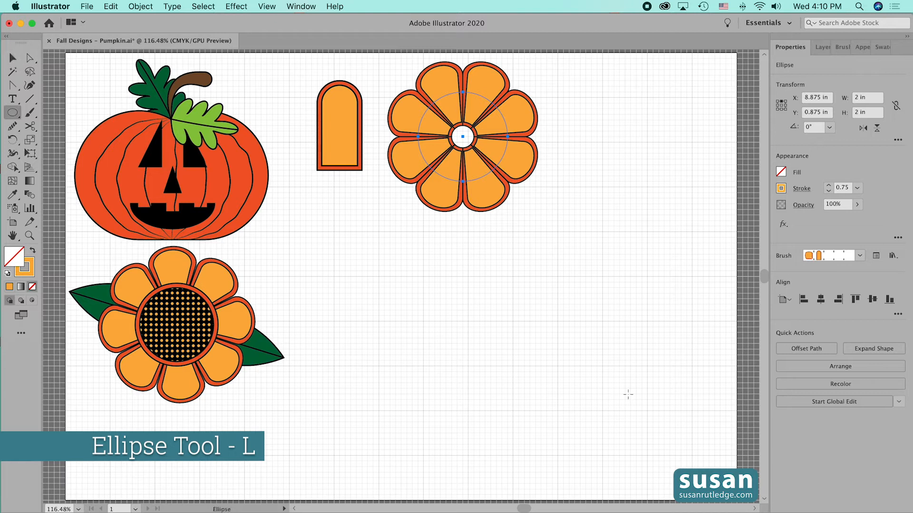
click(661, 228)
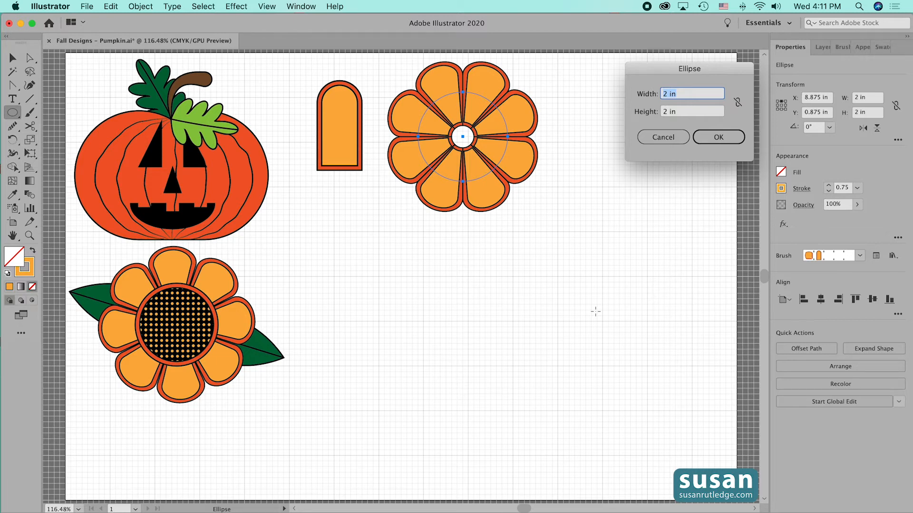
text(.25)
key(Tab)
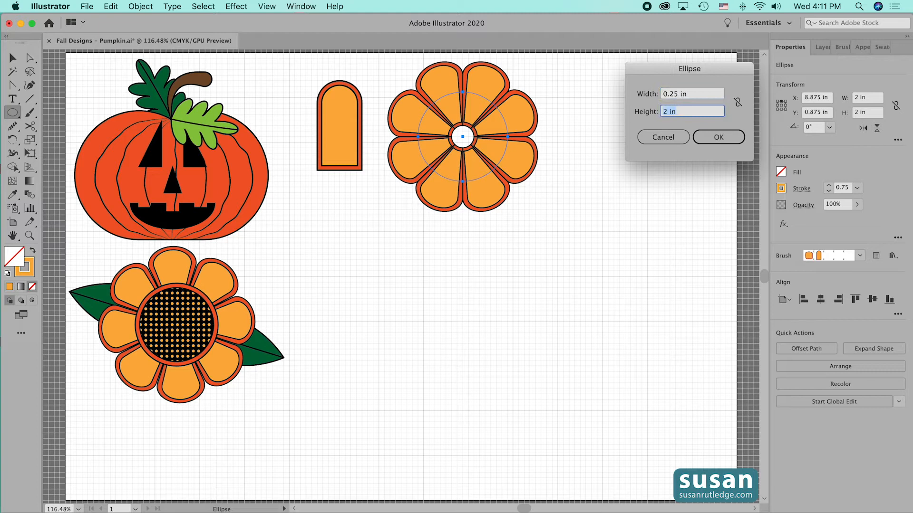
text(.25)
key(Return)
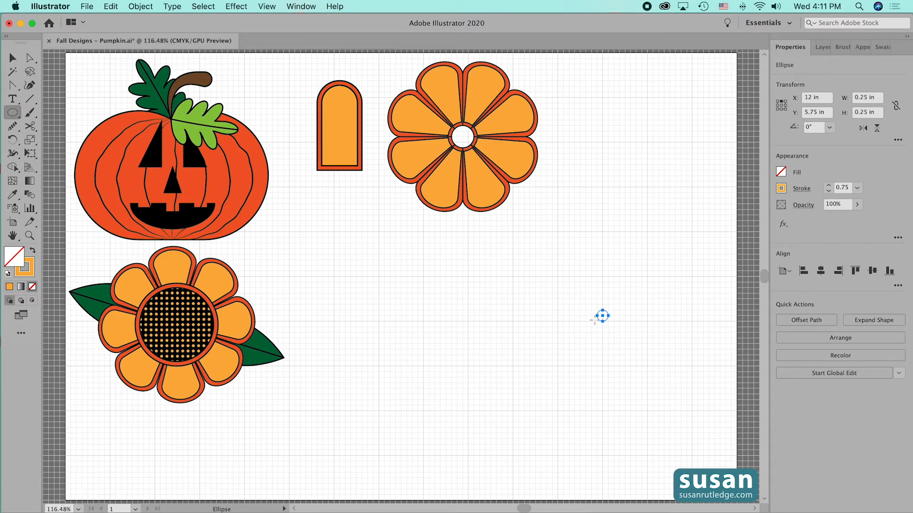
Fill the small circle with the light orange swatch (C=0 M=35 Y=85 K=0) and remove its stroke
click(781, 173)
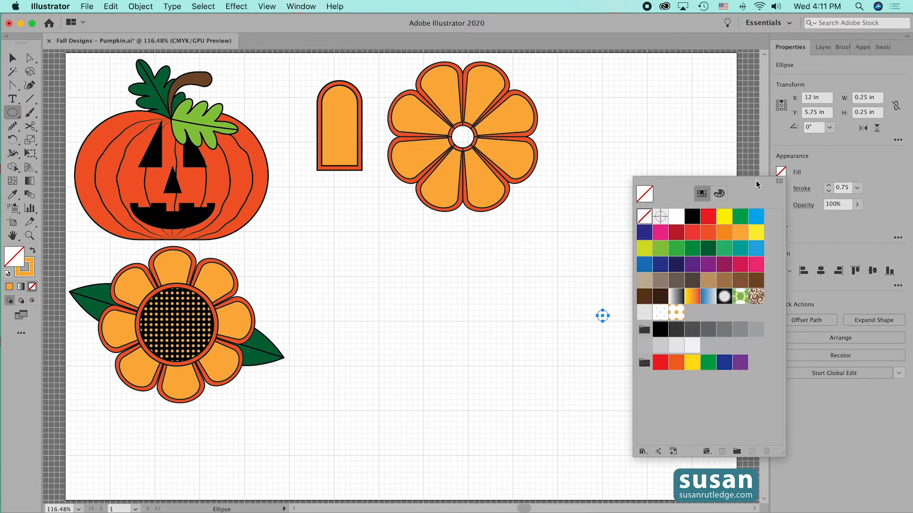
click(741, 234)
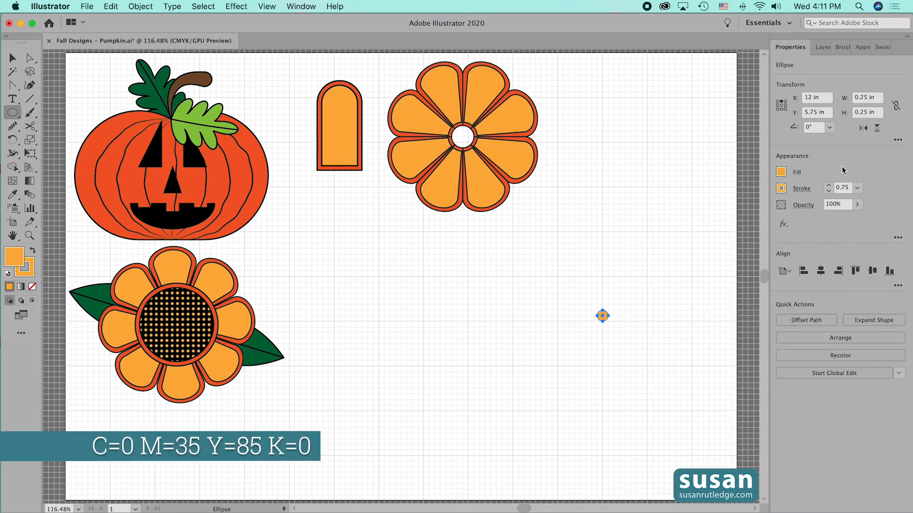
click(829, 192)
click(828, 192)
click(828, 192)
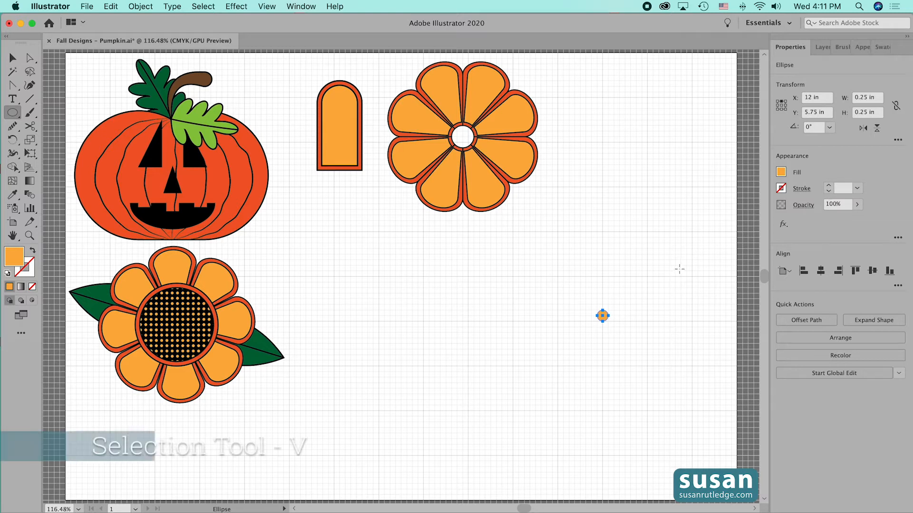
Move the small orange circle to X 9 in, Y 4.875 in and copy it twice horizontally at 0.5 in spacing for a row of three
key(v)
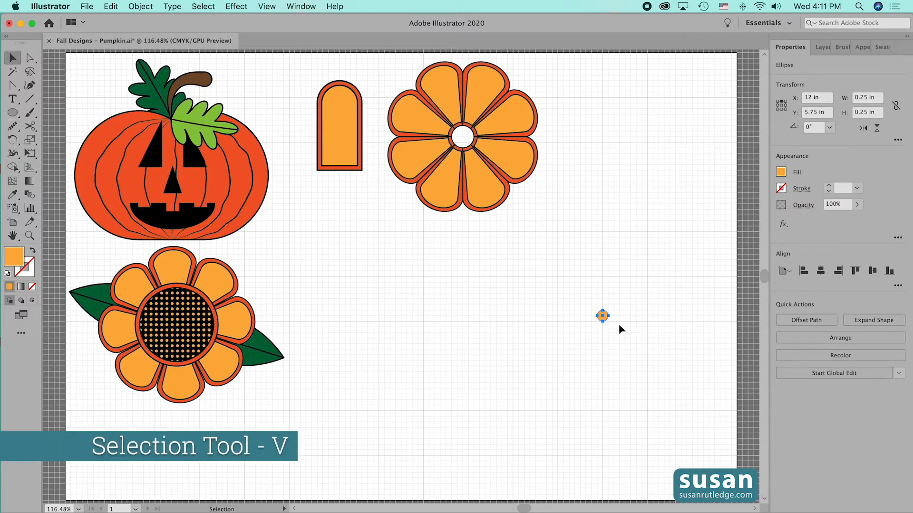
click(590, 315)
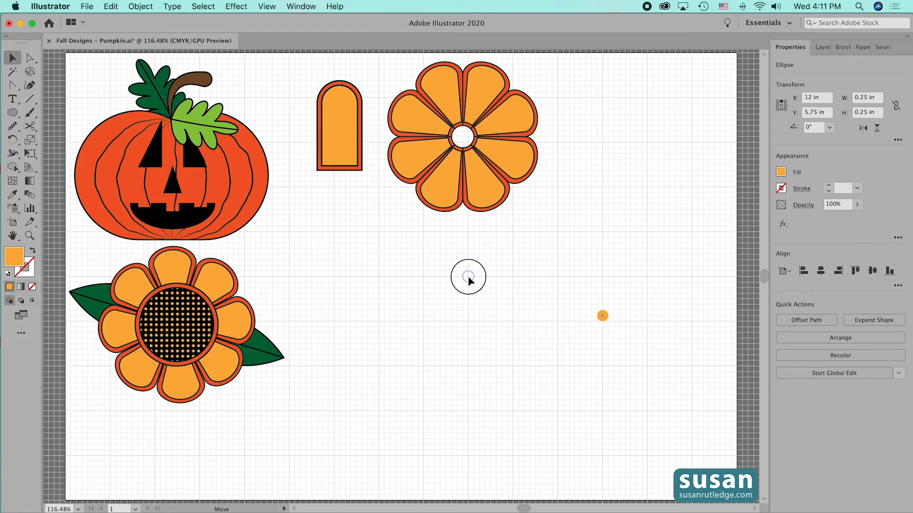
drag(468, 275, 467, 276)
drag(467, 277, 493, 282)
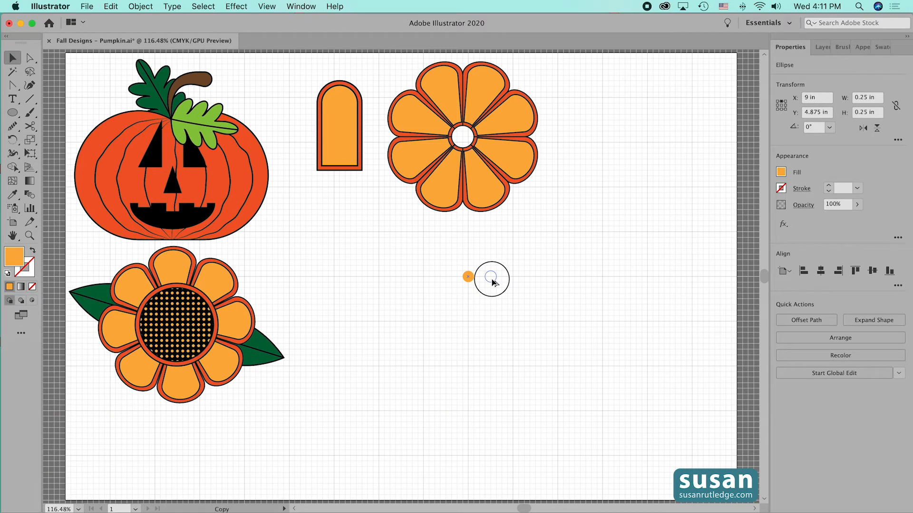
drag(492, 282, 492, 282)
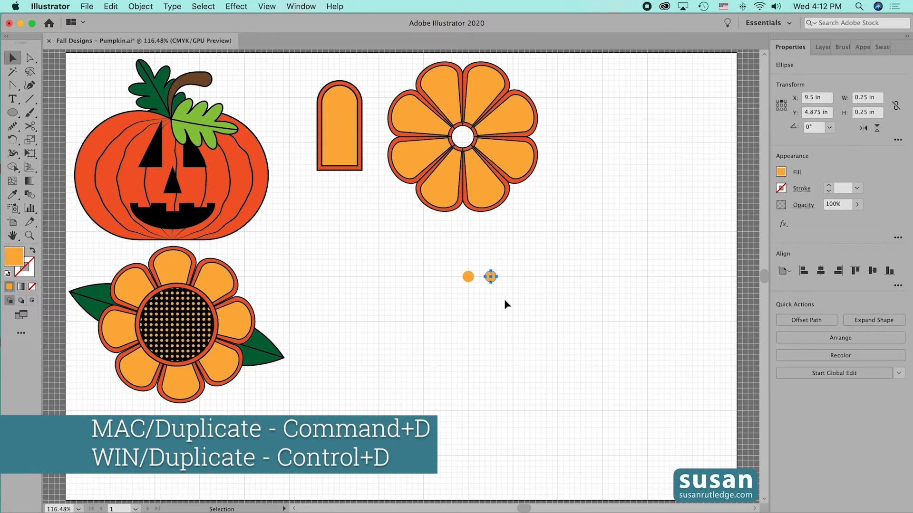
key(super+d)
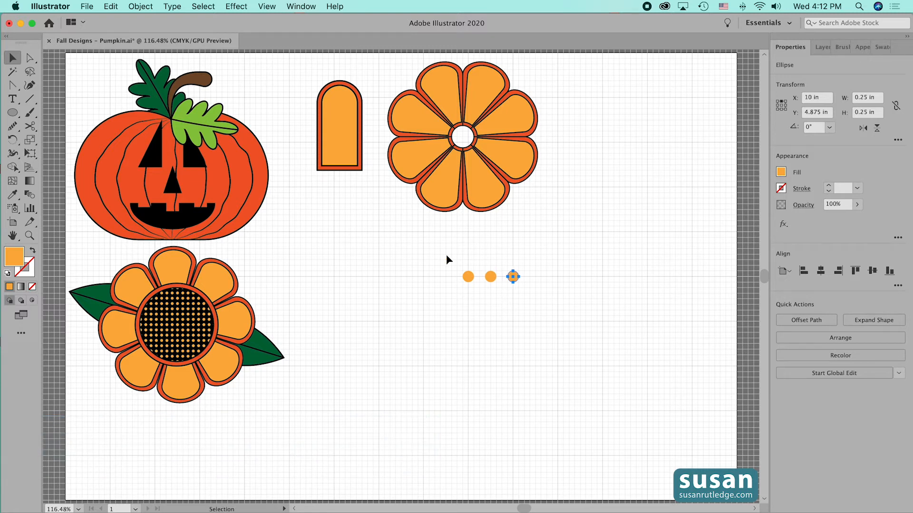
Copy the row of three dots downward twice at 0.5 in spacing to form a three-by-three grid
drag(475, 262, 532, 284)
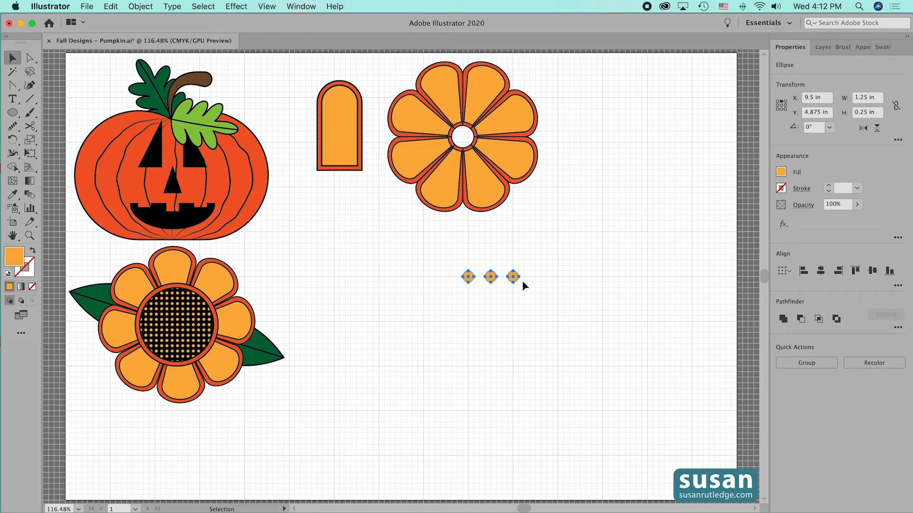
click(513, 278)
drag(513, 279, 512, 304)
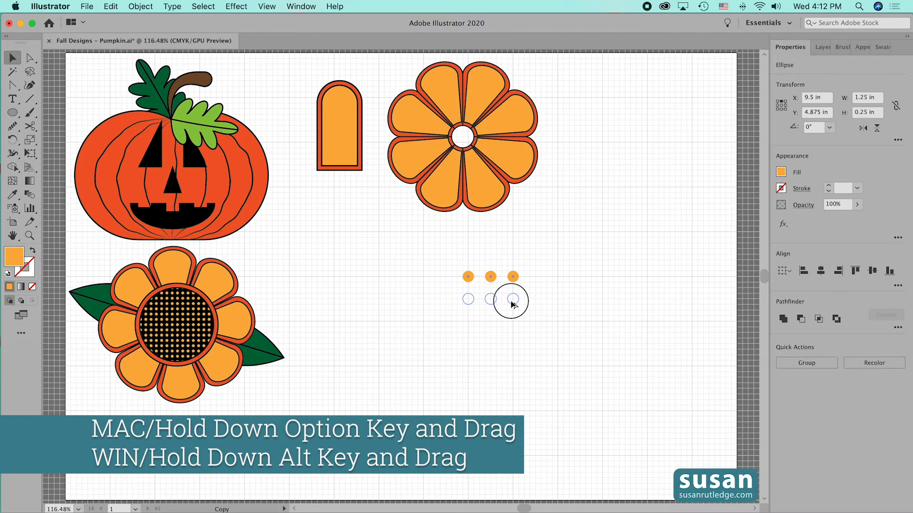
drag(511, 304, 512, 302)
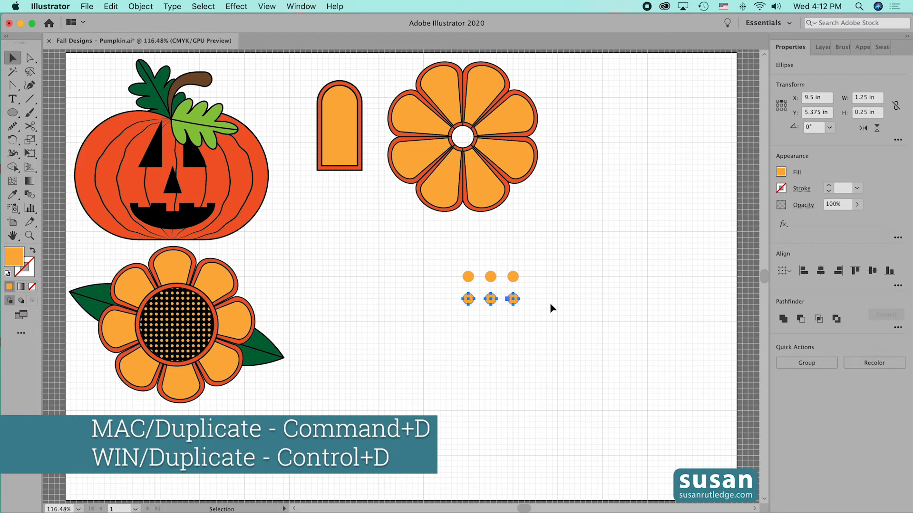
key(super+d)
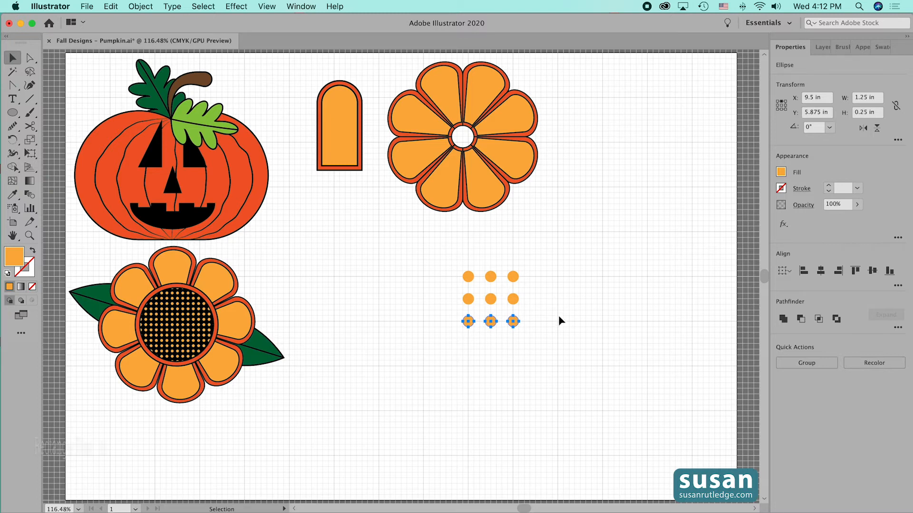
Create a 1 in by 1 in square in the empty area beside the dot grid and set its fill to None
key(m)
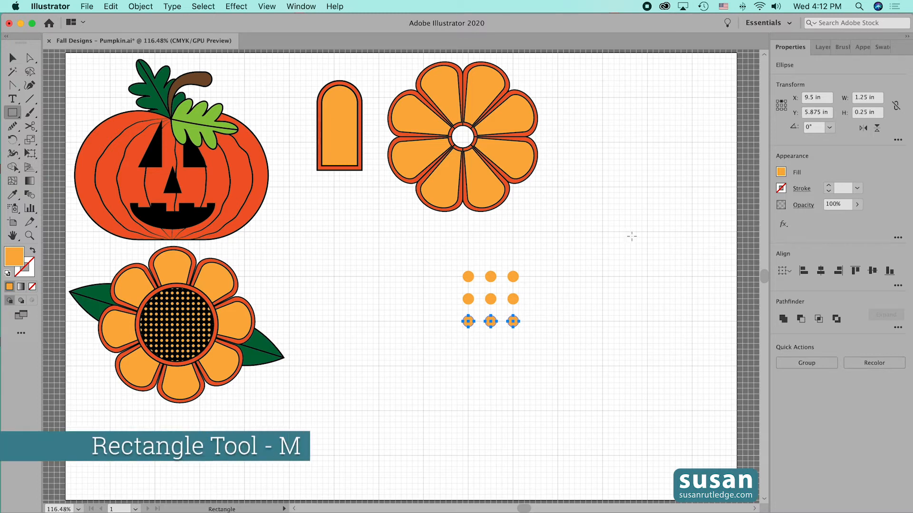
click(611, 228)
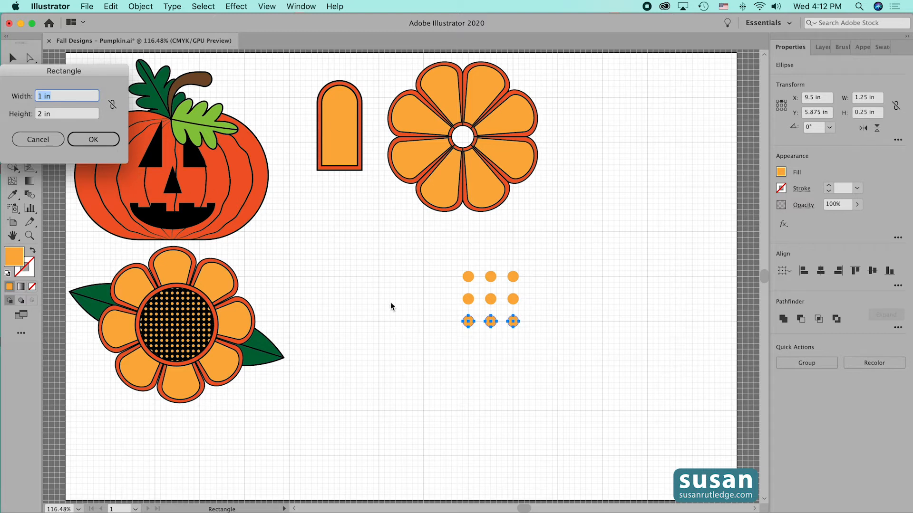
key(Tab)
text(1)
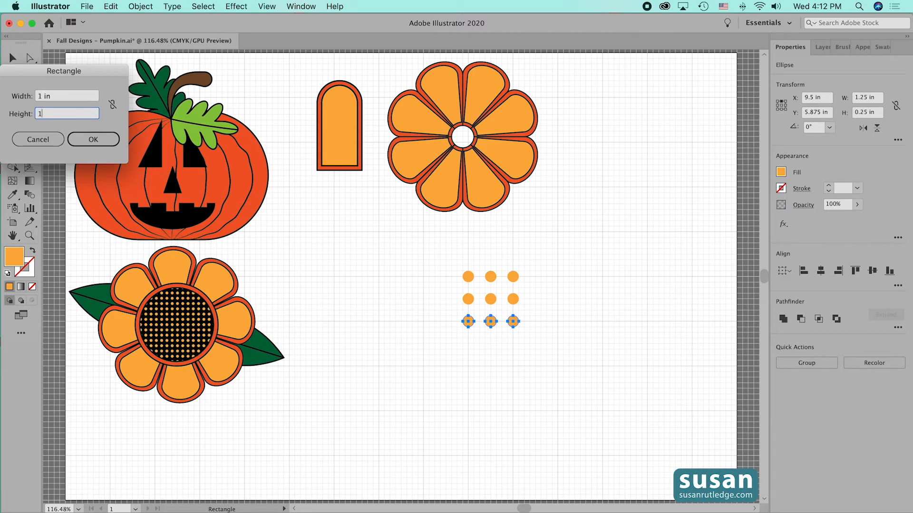
key(Return)
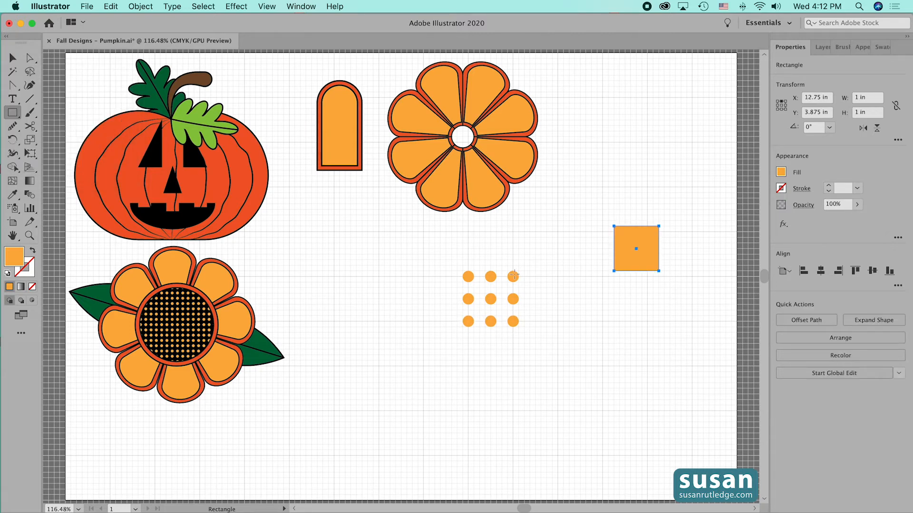
click(780, 172)
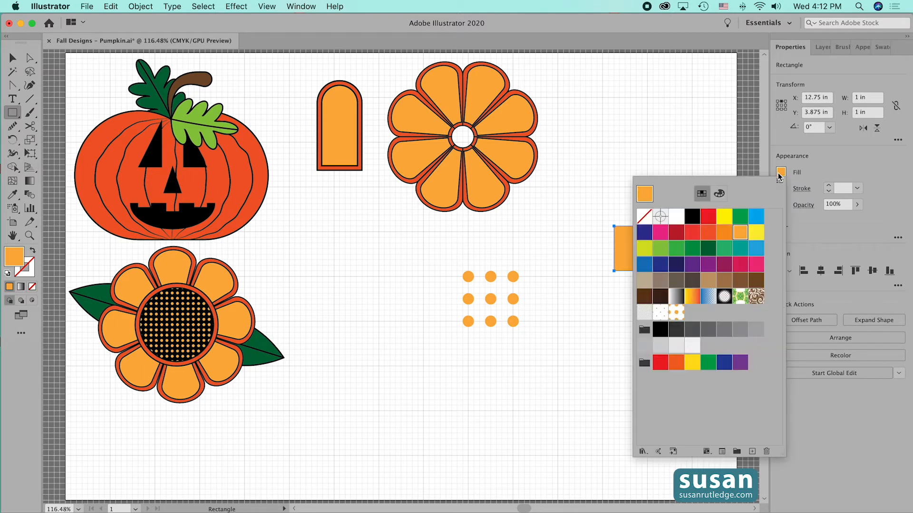
click(641, 220)
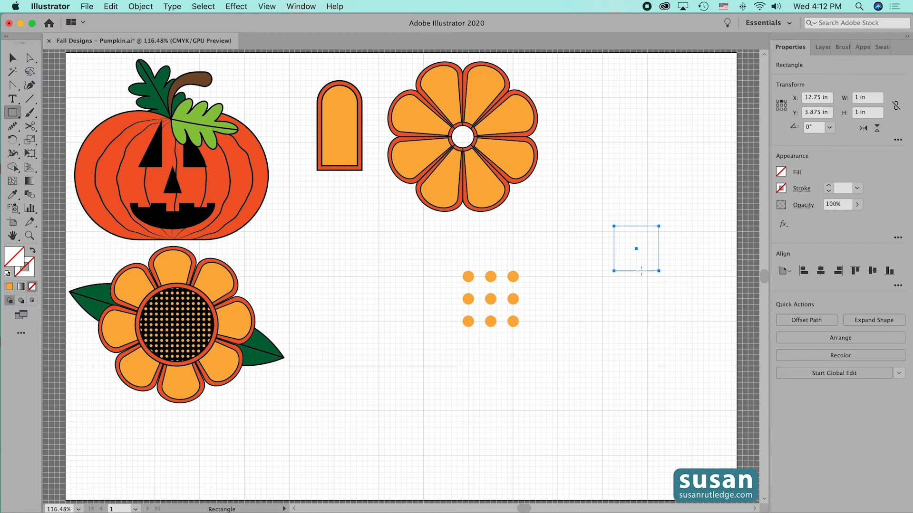
Move the unfilled square onto the dot grid so its corners sit at the centers of the four corner dots
key(v)
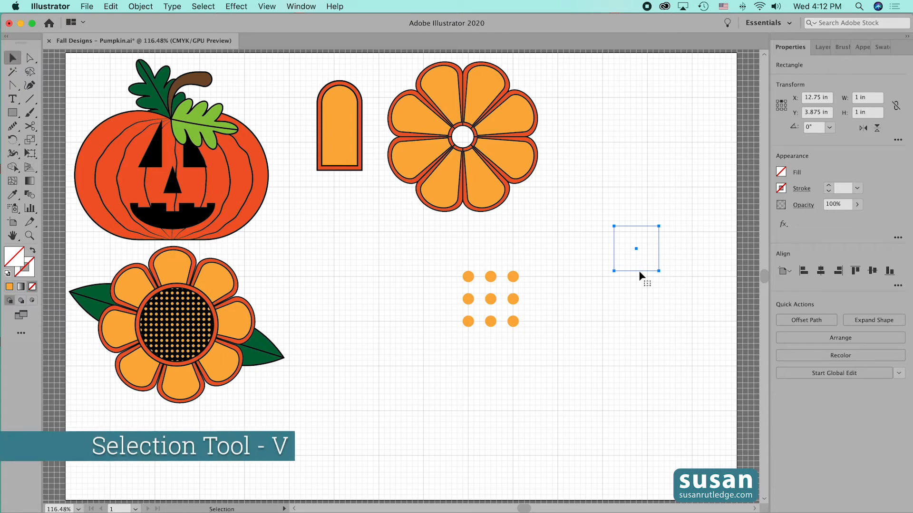
drag(637, 270, 489, 322)
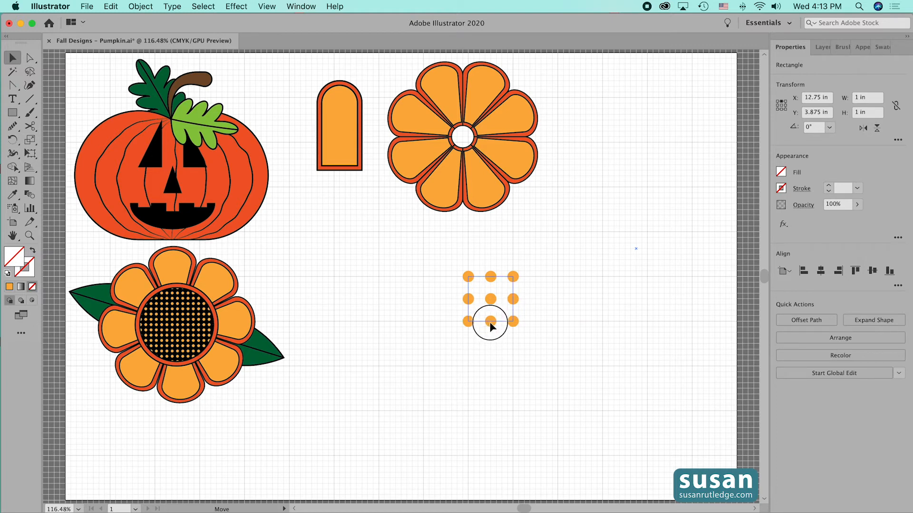
drag(490, 323, 491, 325)
Select the dots and square and remove the dot portions outside the square with the Shape Builder tool
drag(445, 259, 535, 344)
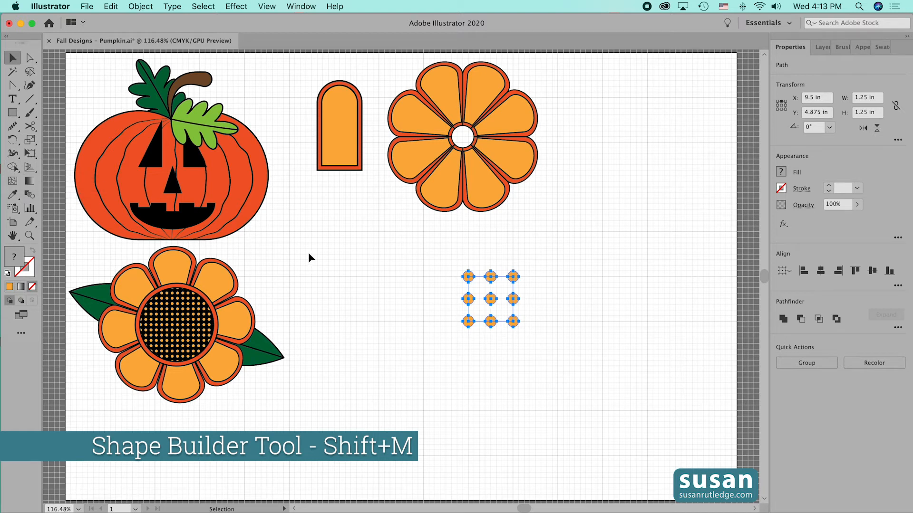
key(shift)
key(shift+m)
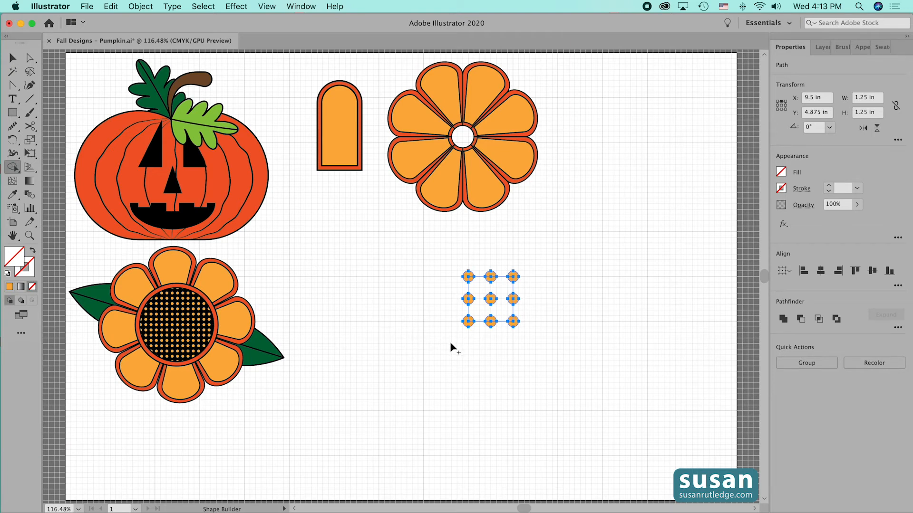
alt+click(469, 337)
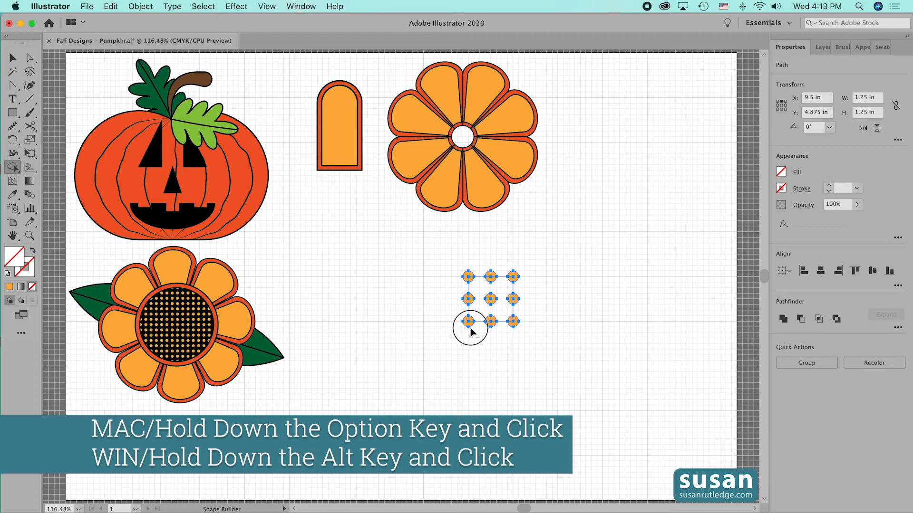
alt+click(469, 327)
alt+click(511, 326)
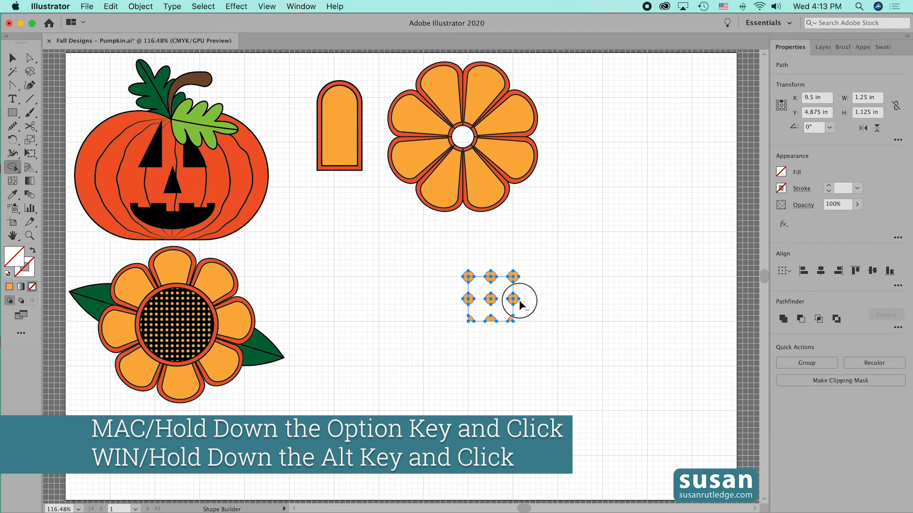
alt+click(513, 277)
alt+click(490, 273)
alt+click(468, 273)
alt+click(465, 299)
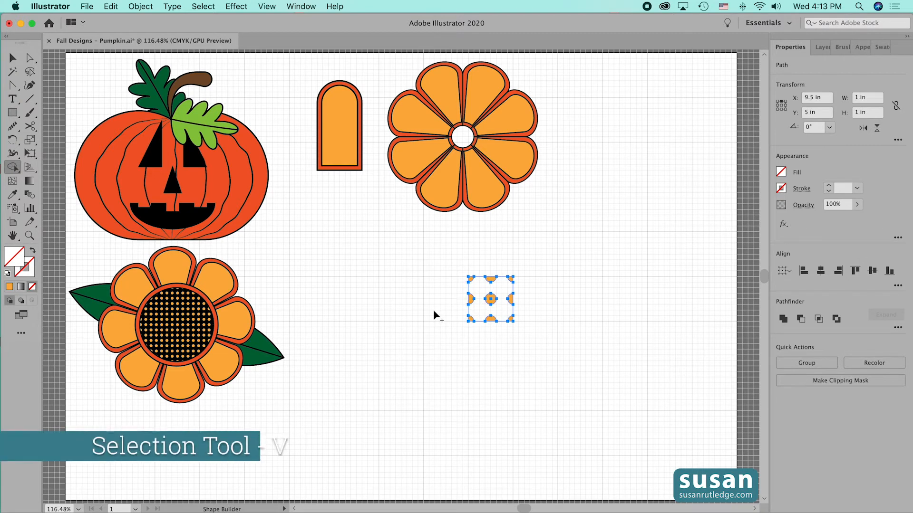
Group the square and all the trimmed dots into one pattern tile
key(v)
drag(448, 259, 530, 332)
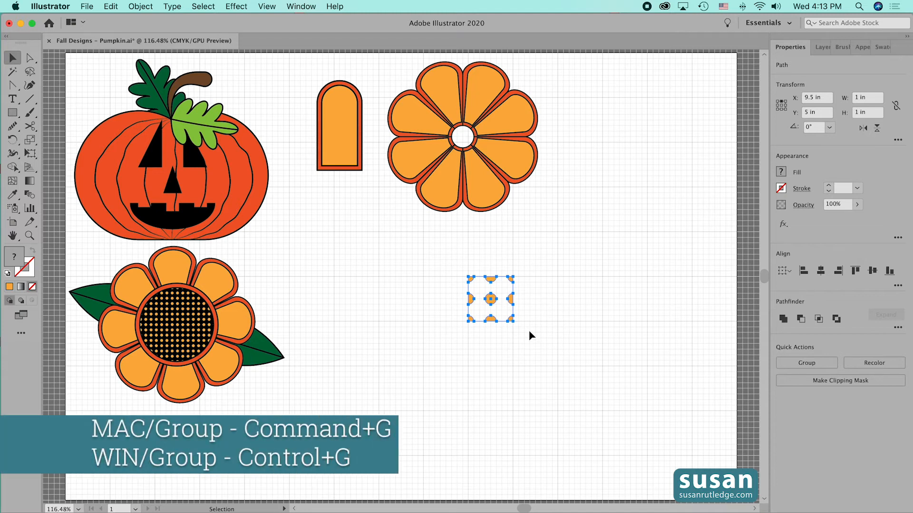
key(super+g)
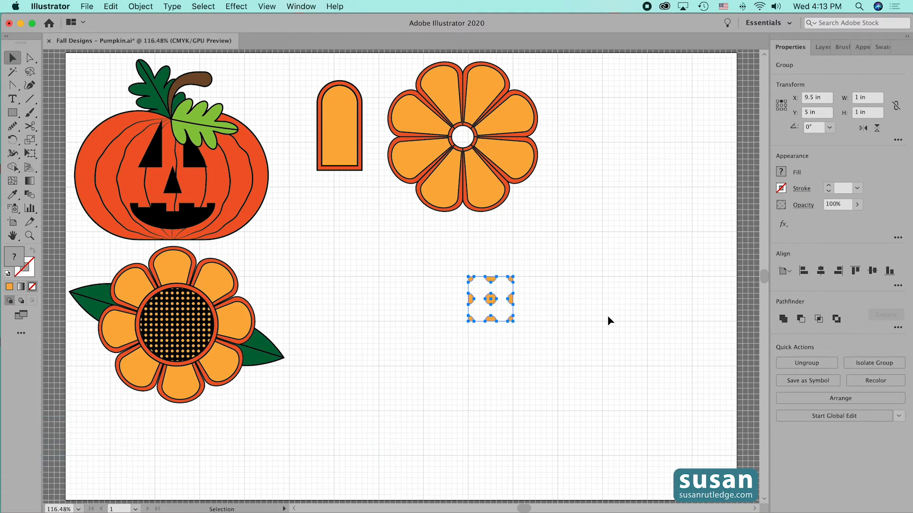
Add the grouped dot tile to the swatches as a pattern and move the original tile to the artboard's upper-right corner
click(877, 47)
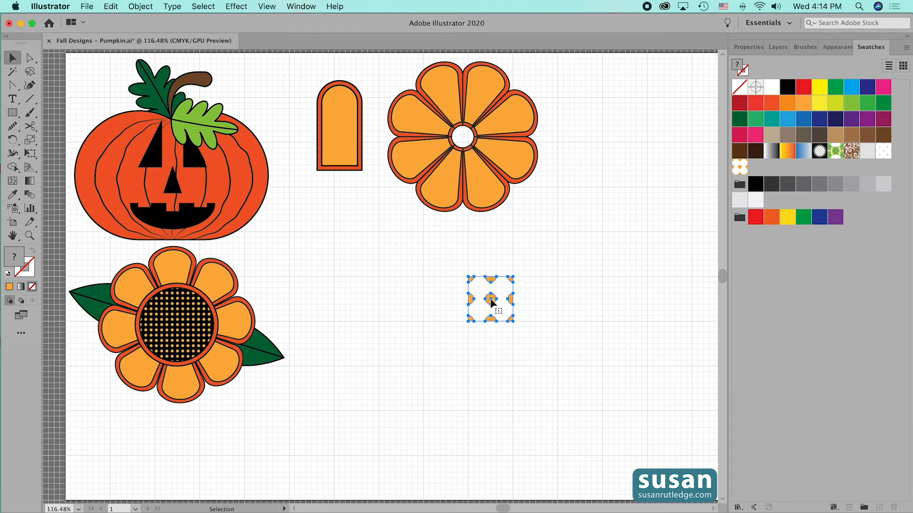
drag(491, 301, 765, 167)
drag(491, 300, 680, 93)
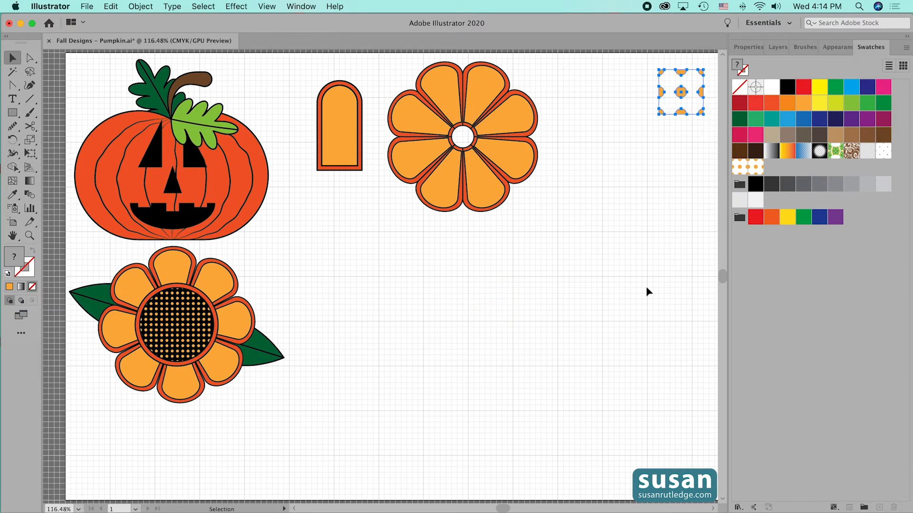
Draw a large ellipse in the empty area below the petal flower and fill it with the new orange dot pattern swatch
key(l)
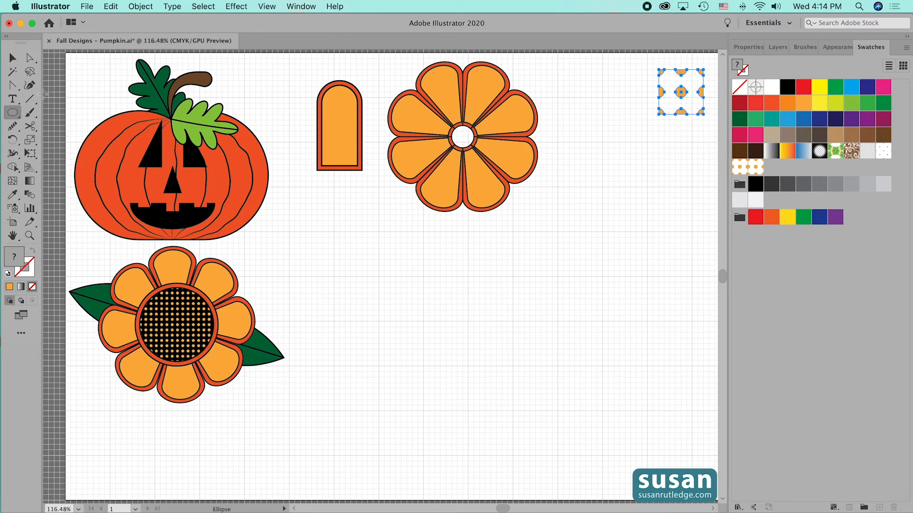
click(13, 113)
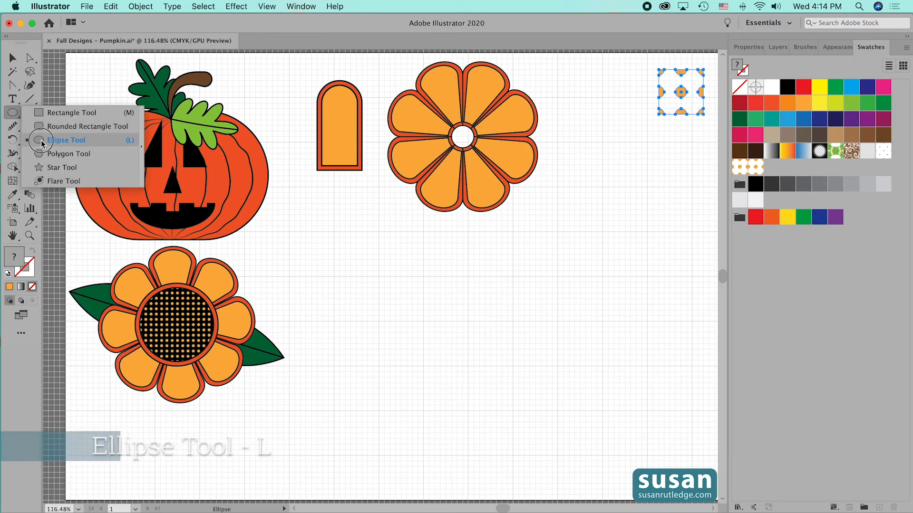
click(62, 140)
drag(390, 260, 642, 478)
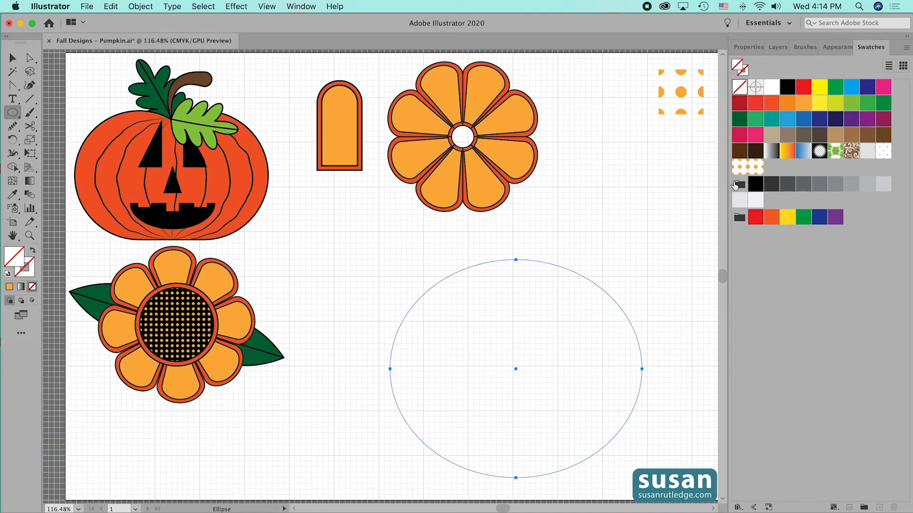
click(754, 168)
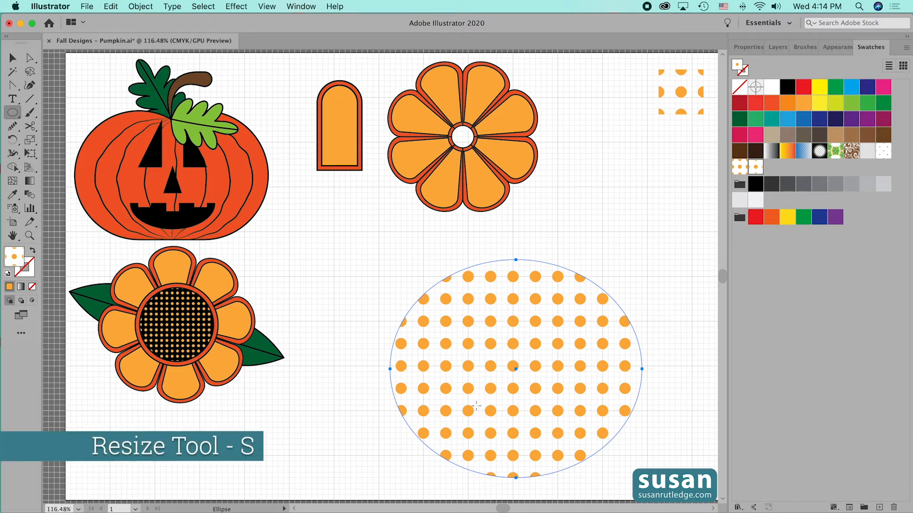
Scale only the dot pattern inside the ellipse down proportionally to about one third, leaving the ellipse's size alone
key(s)
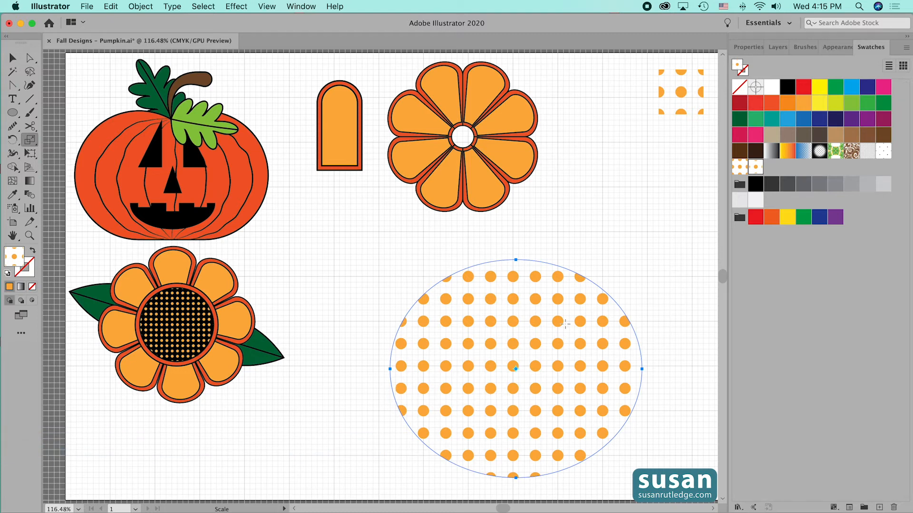
drag(579, 323, 561, 342)
key(grave)
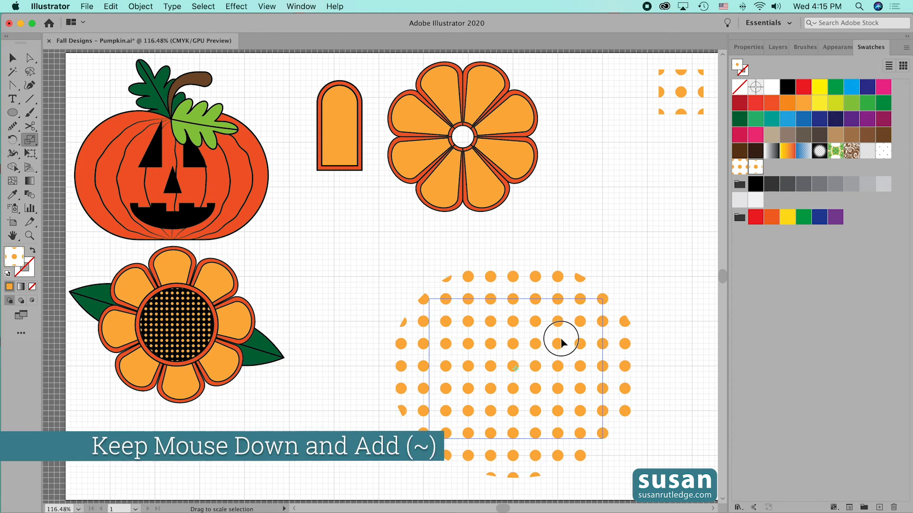
drag(561, 342, 548, 365)
key(shift)
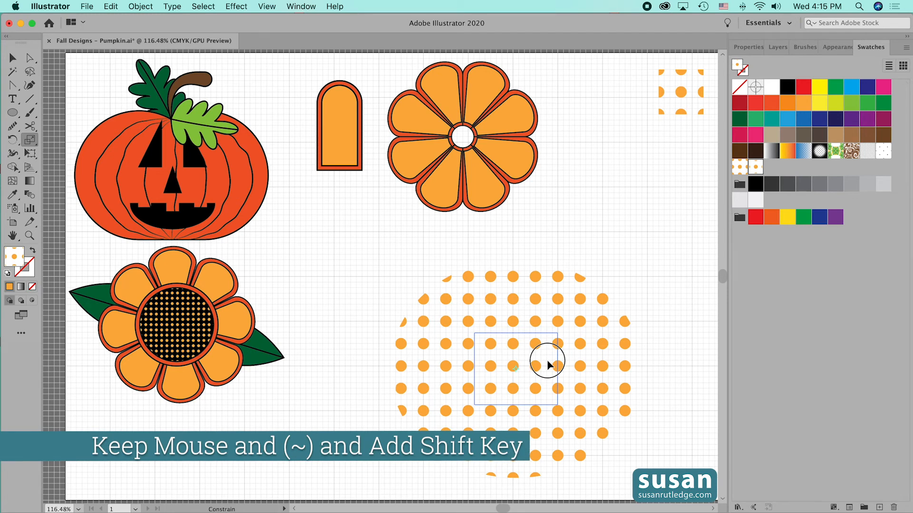
drag(548, 365, 548, 365)
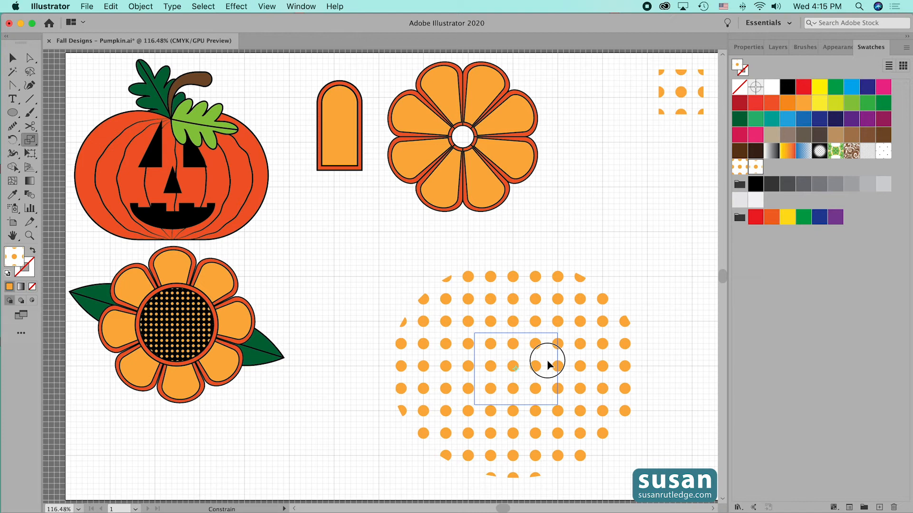
drag(547, 360, 546, 360)
key(shift+grave)
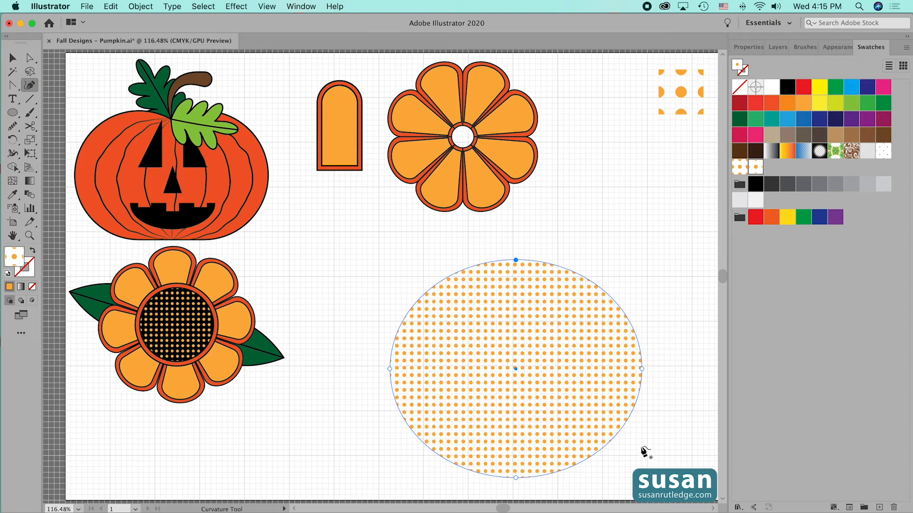
Delete the dot-patterned test ellipse and move the petal flower straight down into the cleared area
click(12, 60)
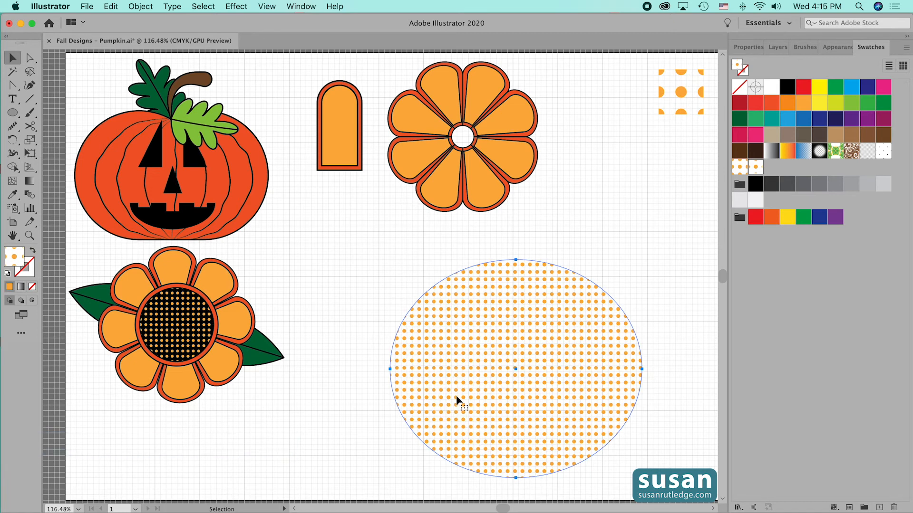
key(Delete)
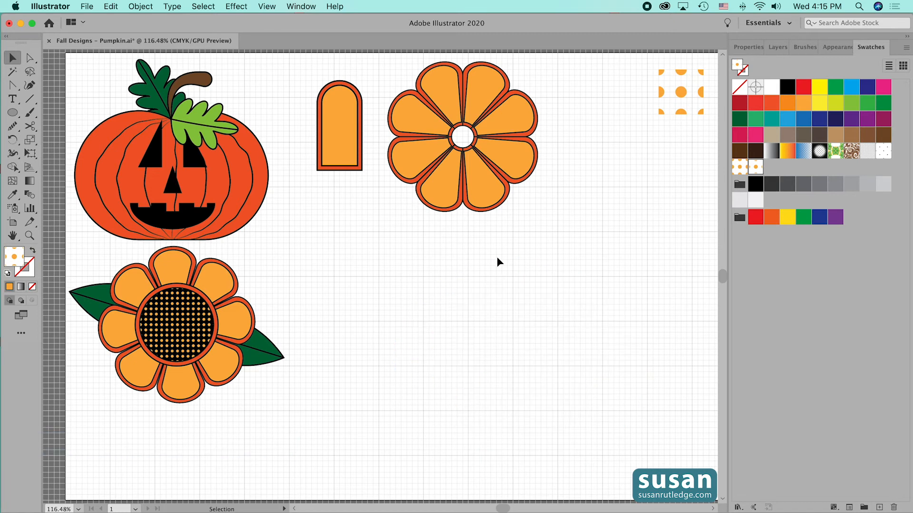
drag(477, 196, 477, 322)
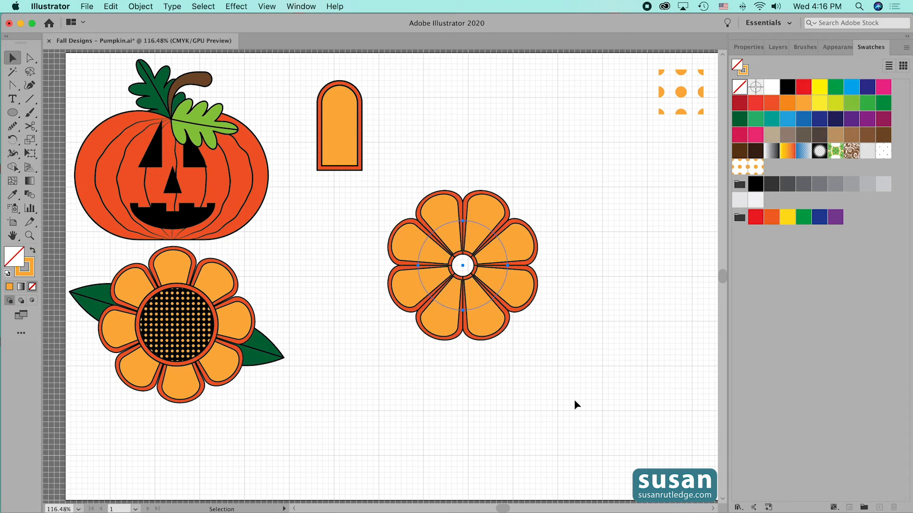
Draw a 1.75 in by 1.75 in circle in the empty area beside the petal flower and fill it with black
key(l)
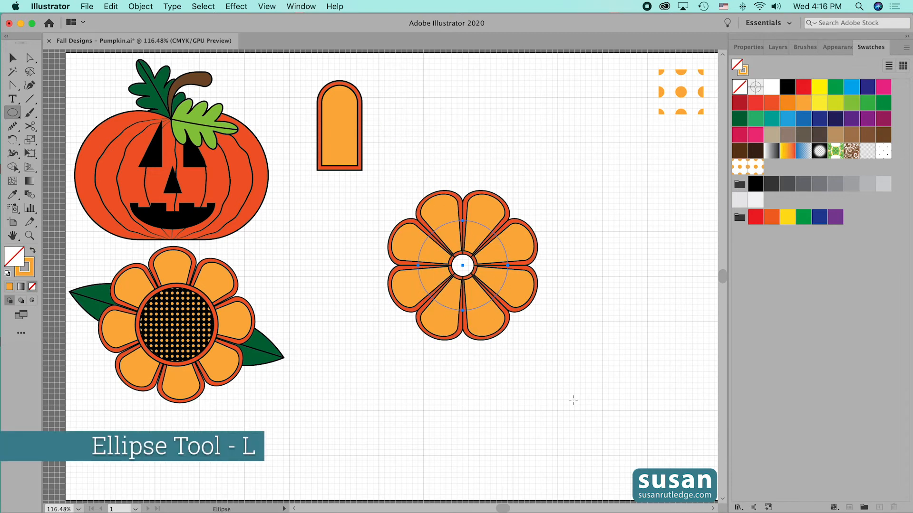
click(611, 333)
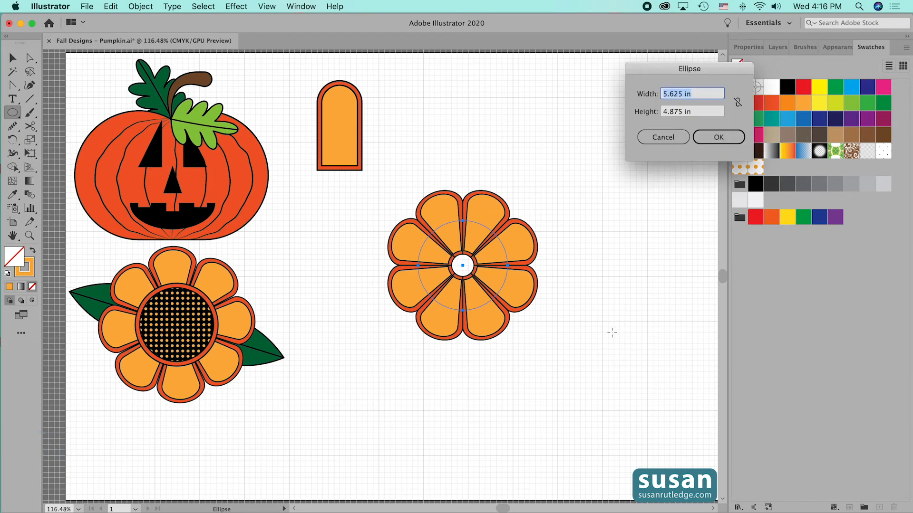
text(1.75)
key(Tab)
text(1.75)
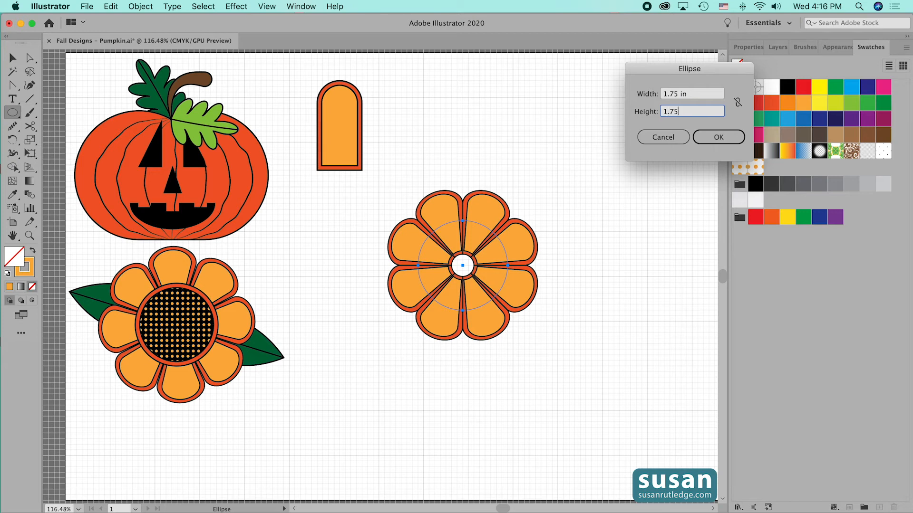
key(Return)
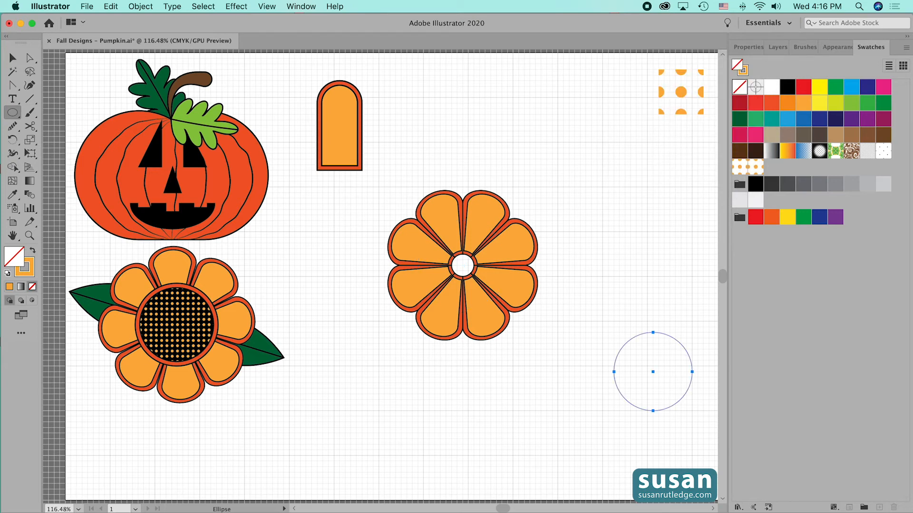
click(788, 87)
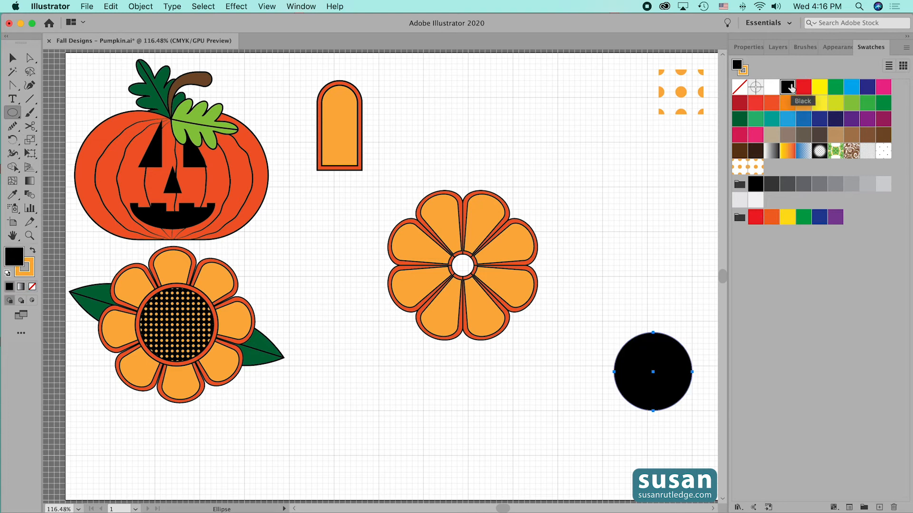
Center the black circle on the petal flower and paste a copy in front filled with the orange dot pattern swatch
key(v)
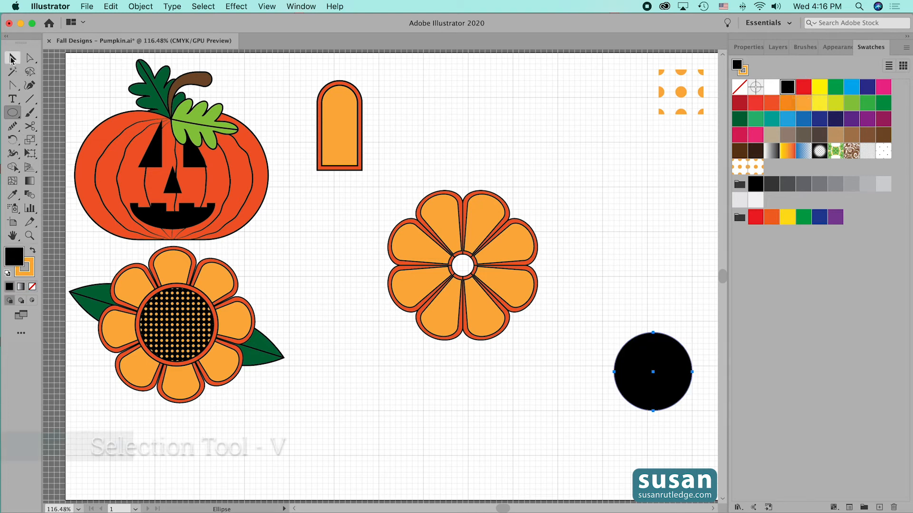
drag(650, 395, 464, 290)
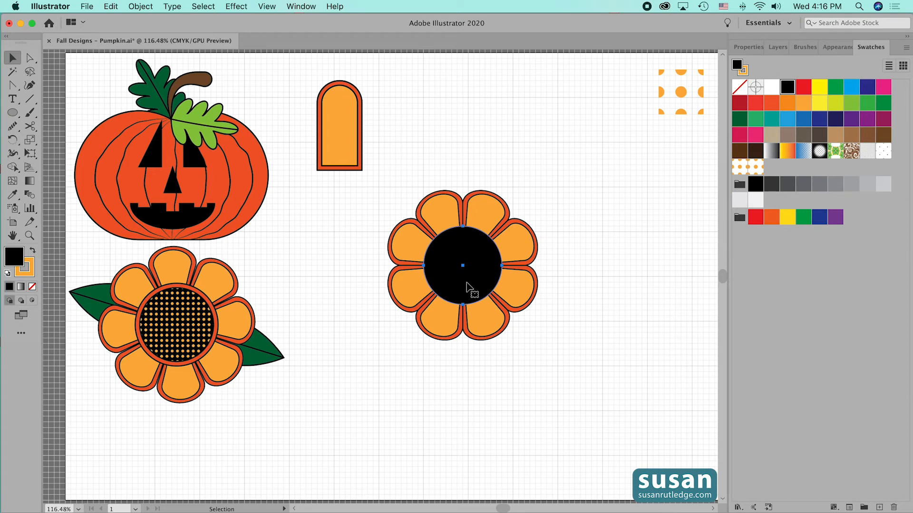
key(super+c)
key(super+f)
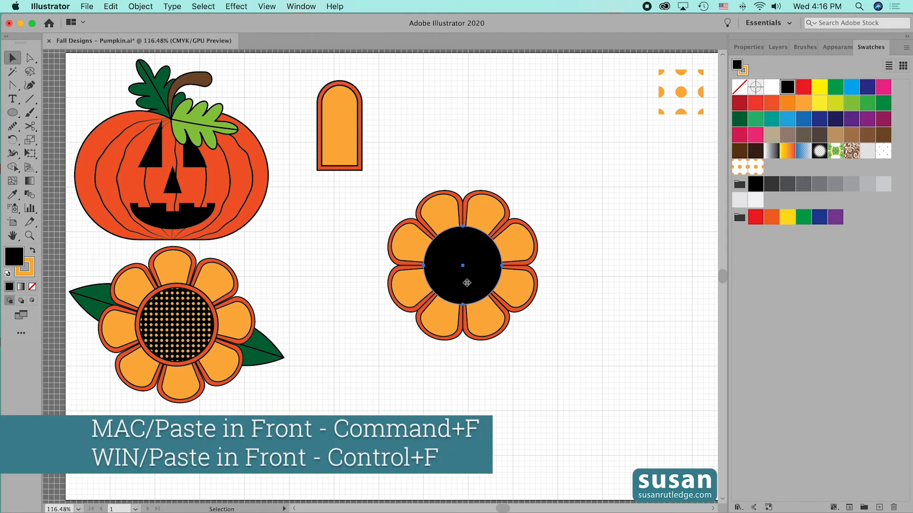
click(756, 170)
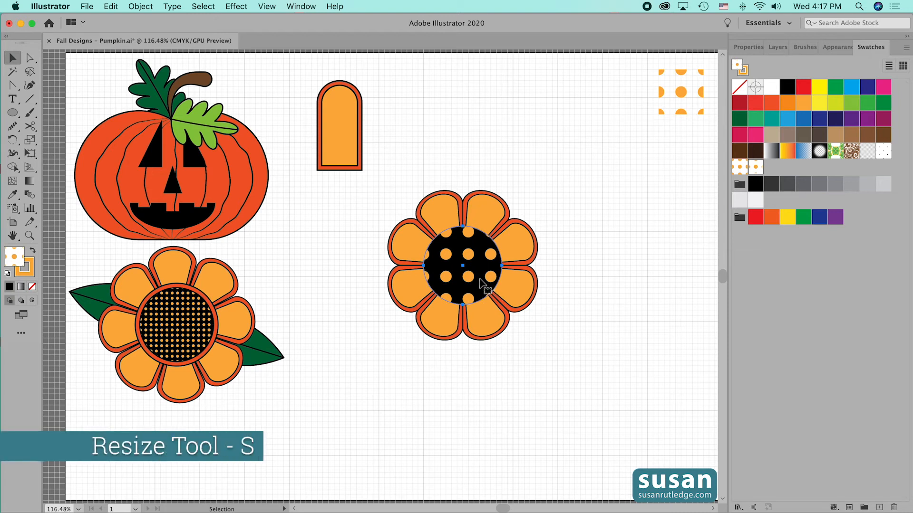
Scale only the dot pattern in the flower center down to less than half, keeping the circle's size, and deselect it
key(s)
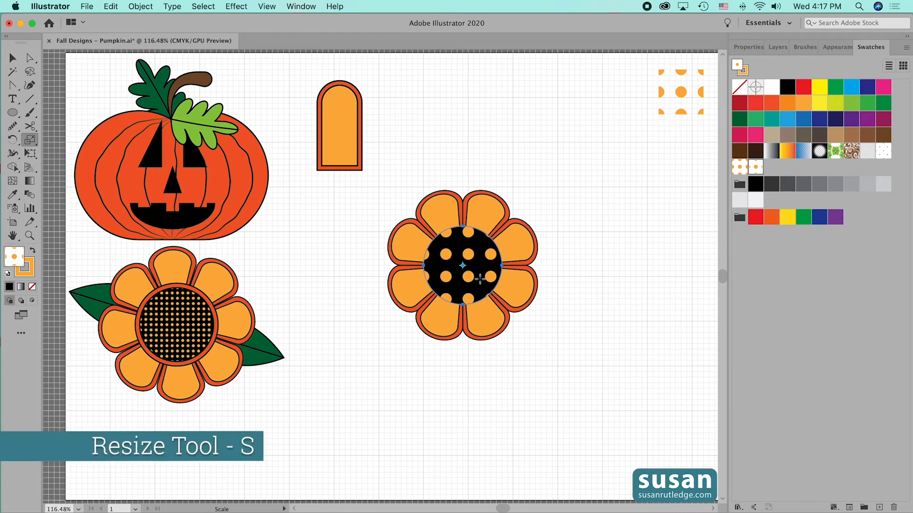
drag(485, 243, 480, 263)
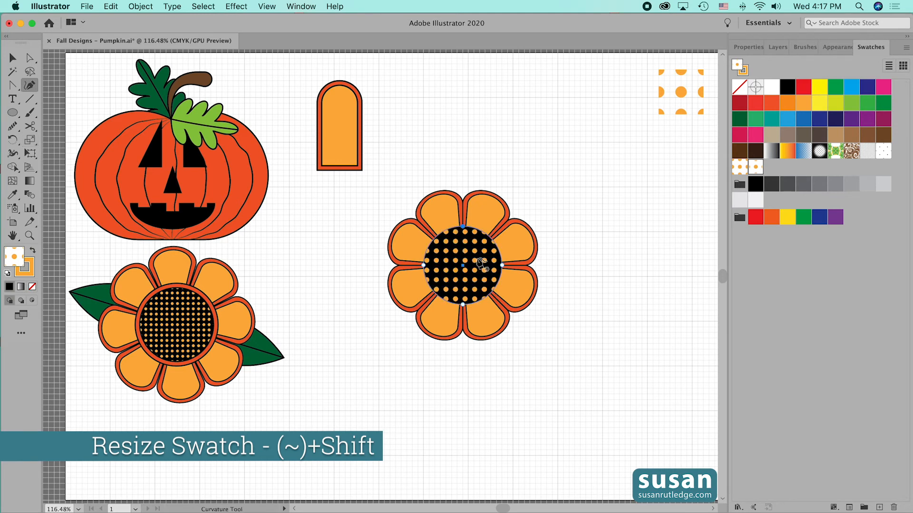
key(v)
click(569, 285)
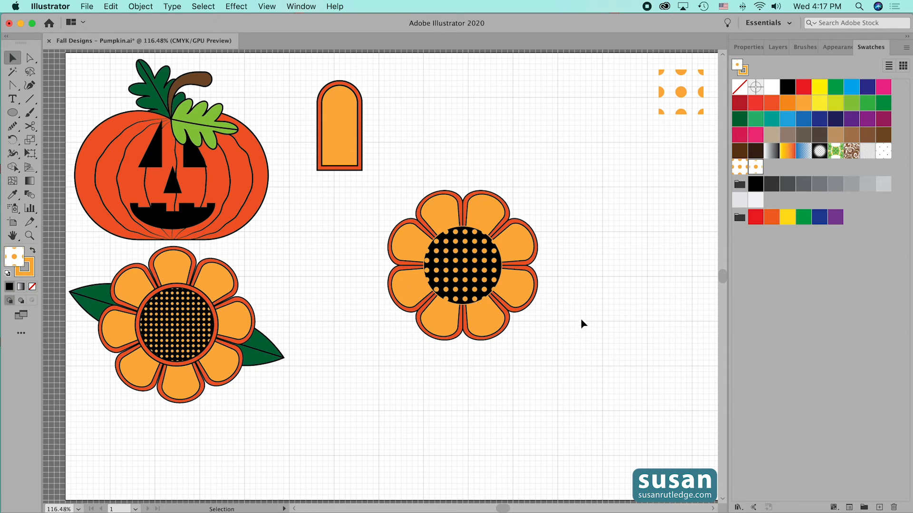
Paste a copy of the dotted center circle in front and set its fill to none
click(462, 268)
key(super+c)
key(super+f)
click(745, 45)
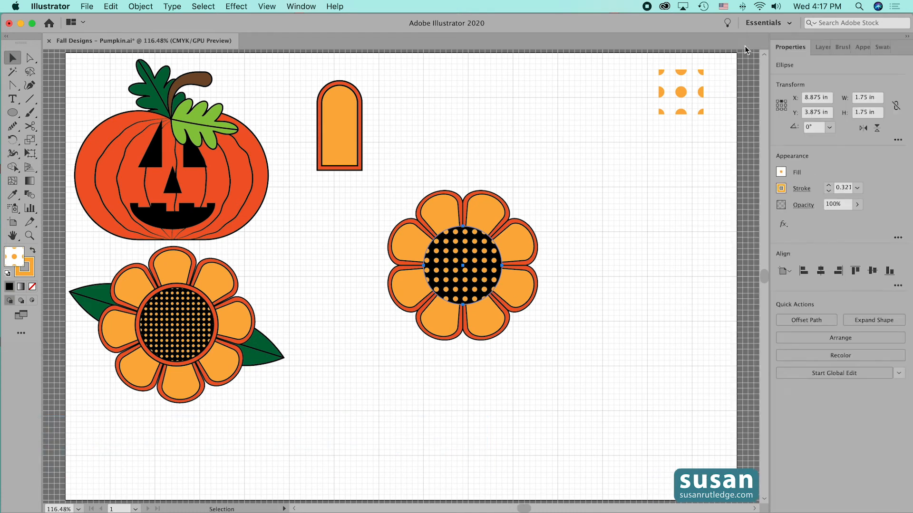
click(779, 173)
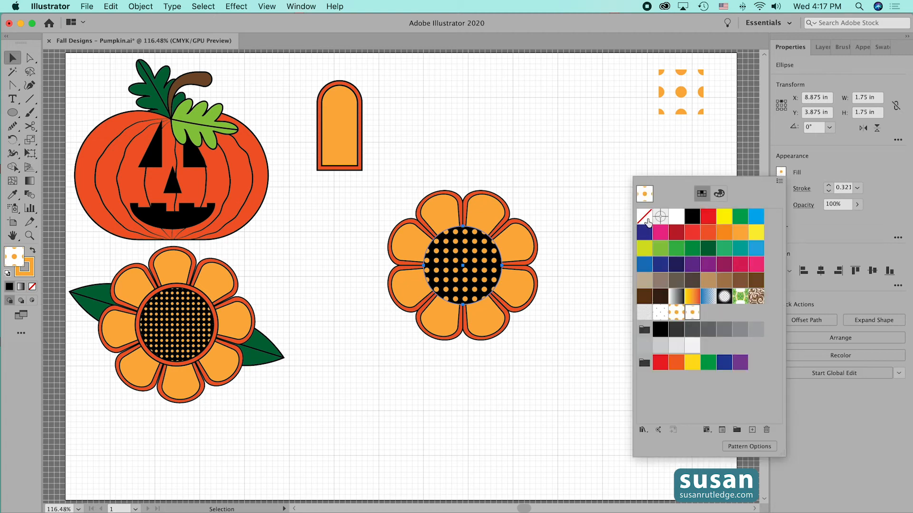
click(644, 216)
Give the unfilled center circle an orange-red stroke with a weight of 5 pt
click(780, 188)
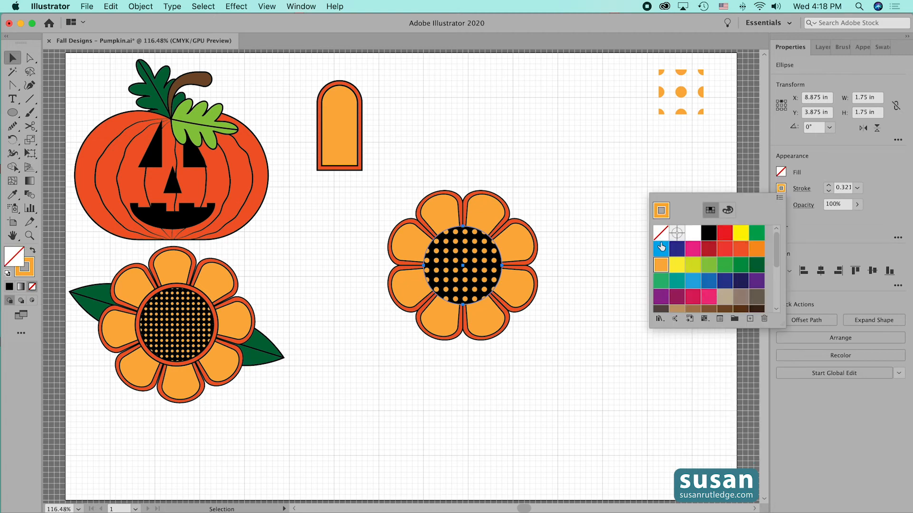
click(742, 253)
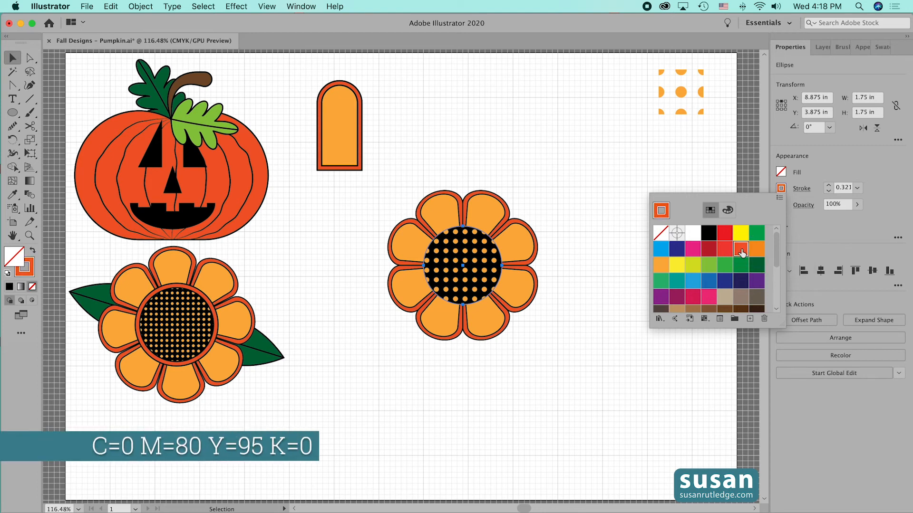
click(828, 185)
click(828, 185)
click(828, 184)
click(828, 185)
click(828, 187)
click(828, 186)
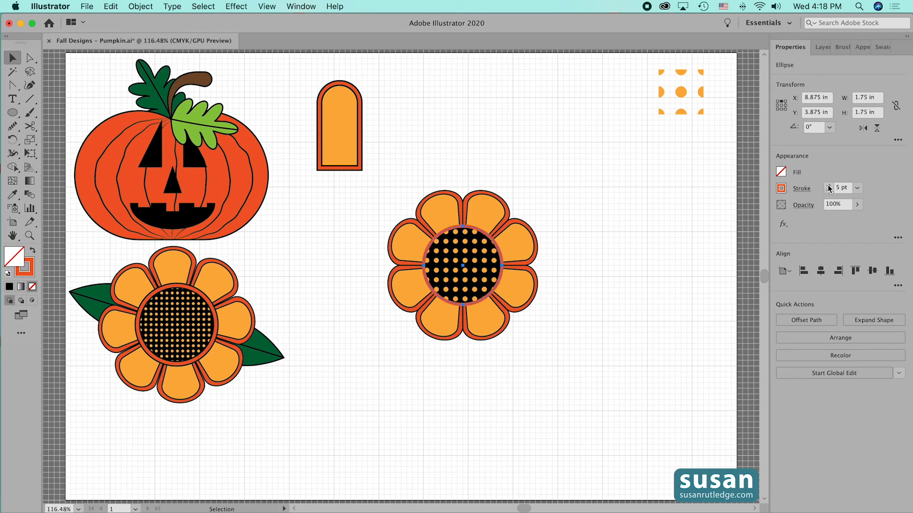
Add a second stroke to the center ring and make the lower one black at 9 pt to outline the orange-red stroke
click(862, 47)
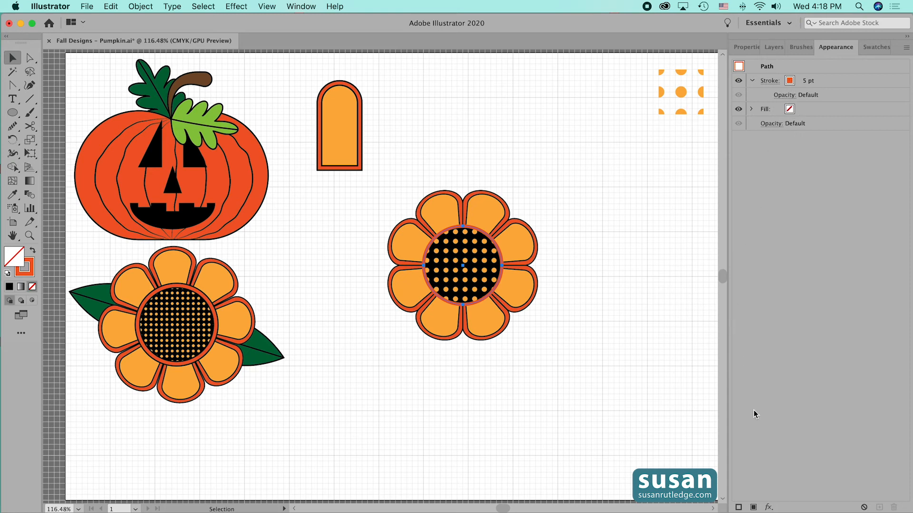
click(738, 508)
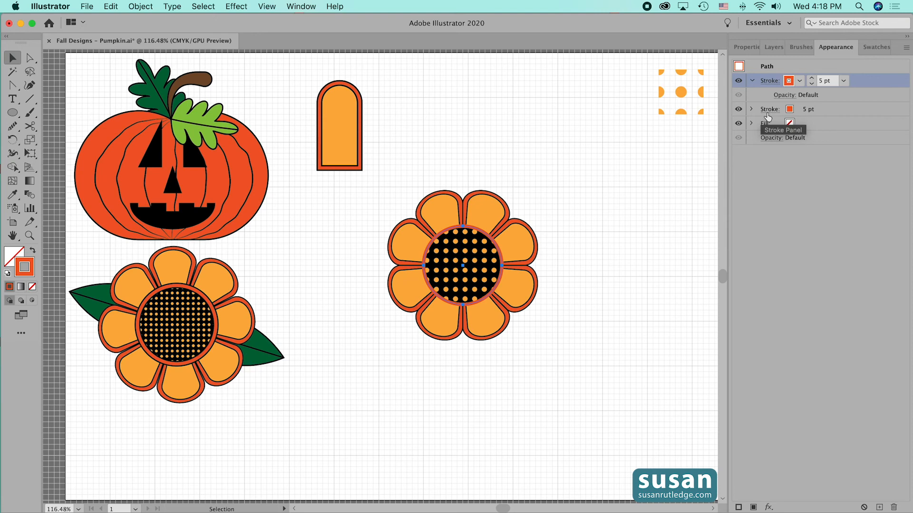
click(789, 111)
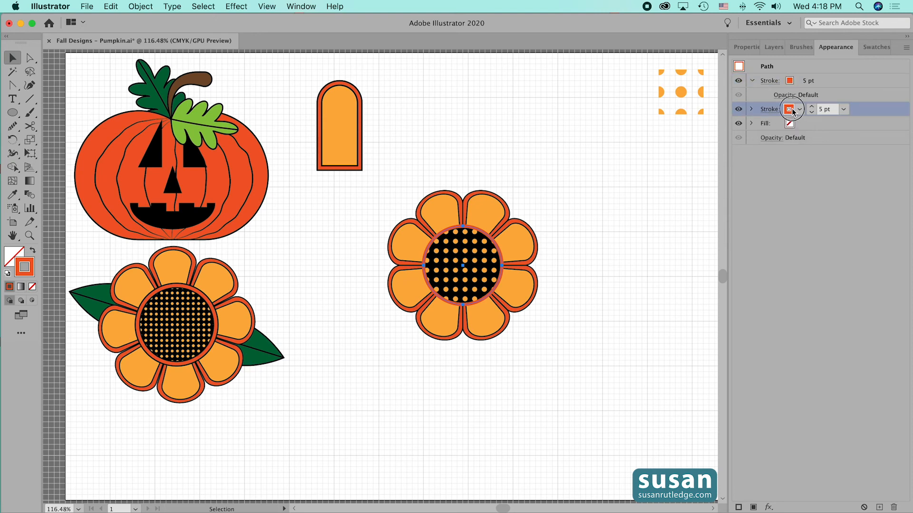
click(790, 110)
click(719, 134)
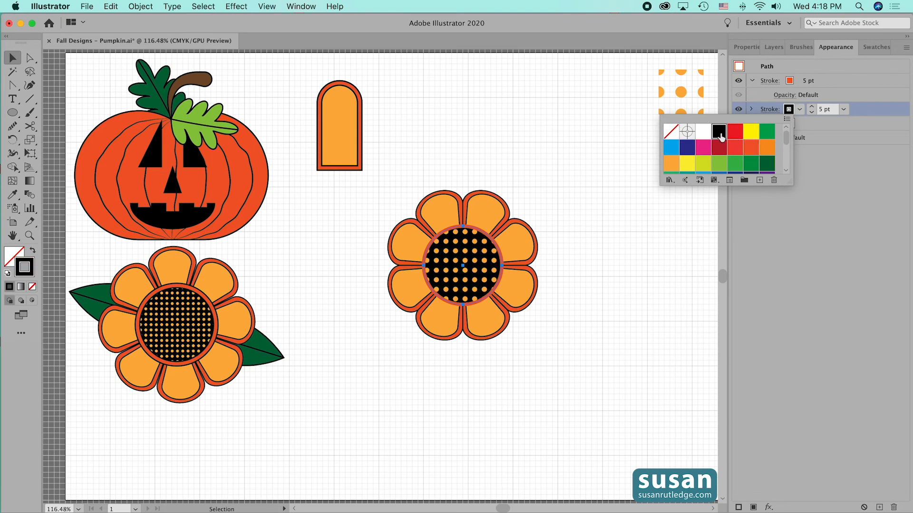
click(811, 109)
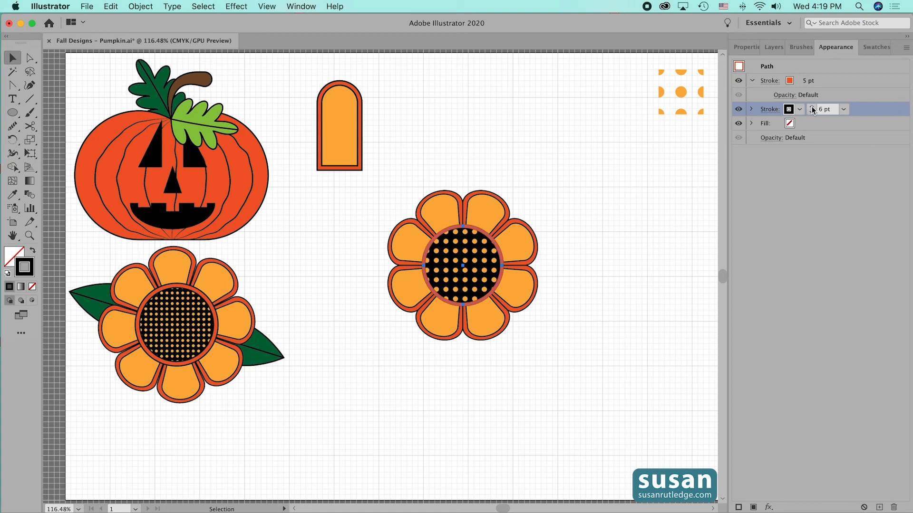
click(812, 108)
click(811, 108)
click(812, 107)
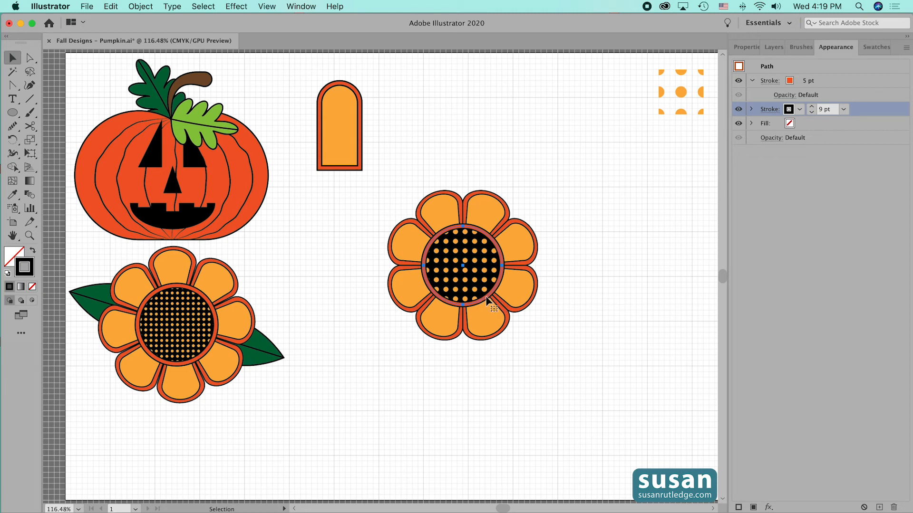
Group the petals and all center circles into one flower and move it up beside the single petal shape
click(618, 295)
drag(428, 163, 538, 290)
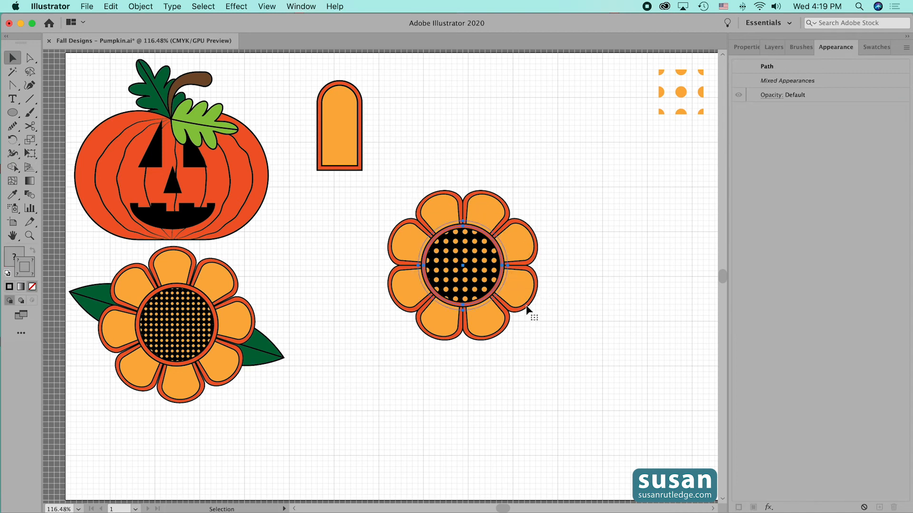
key(super+g)
click(548, 327)
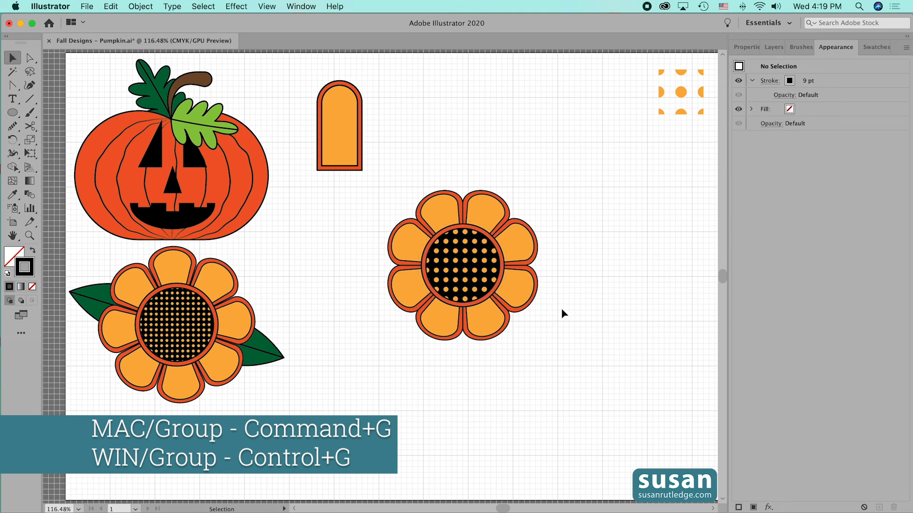
drag(461, 270, 495, 170)
click(573, 294)
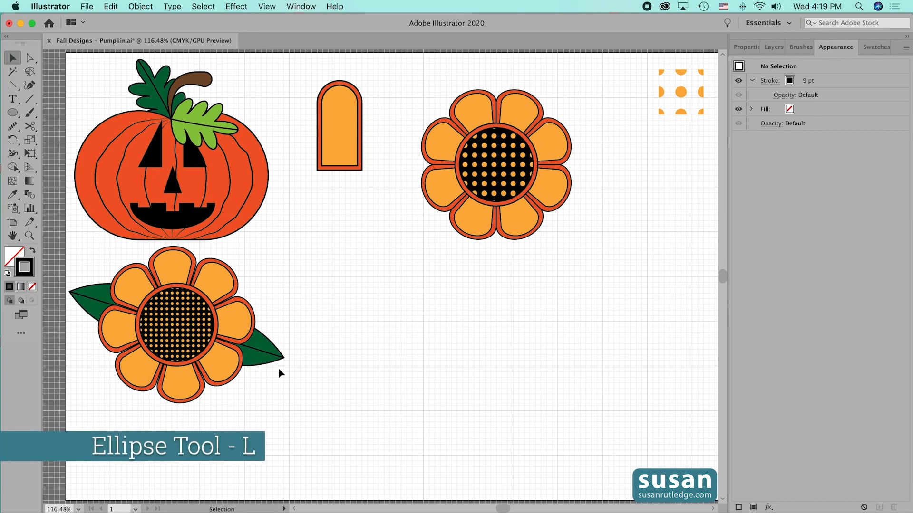
Draw an ellipse 1 in wide and 2.5 in high in the empty area below the single petal shape
key(l)
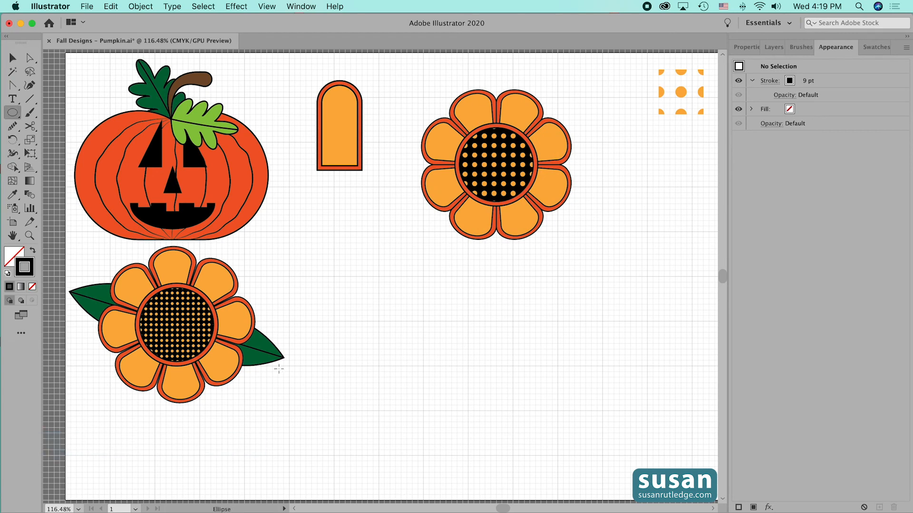
click(353, 326)
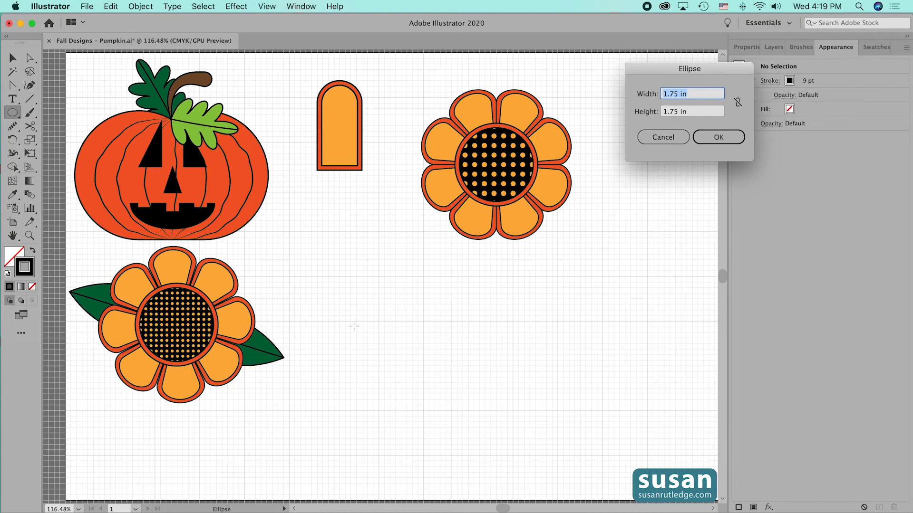
text(1)
key(Tab)
text(2.5)
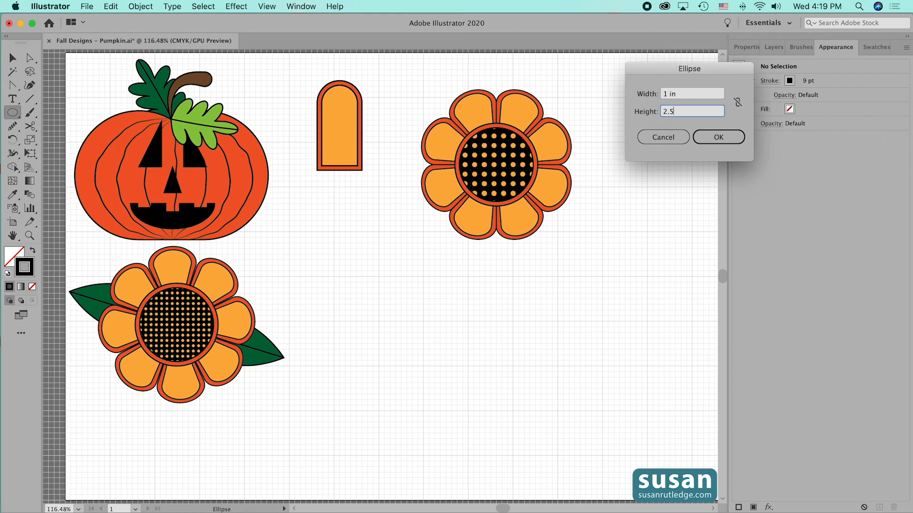
key(Return)
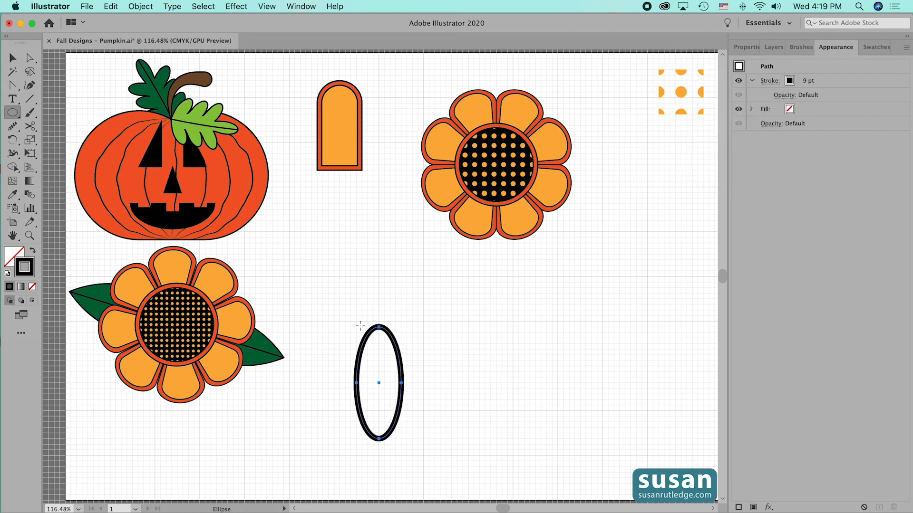
Set the narrow ellipse's stroke weight to 2 pt and fill it with dark green
click(745, 47)
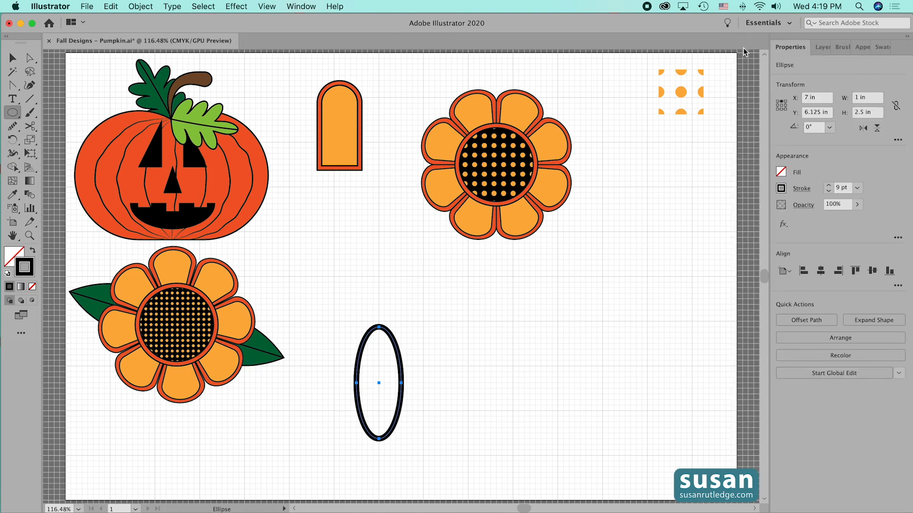
double_click(836, 187)
text(2)
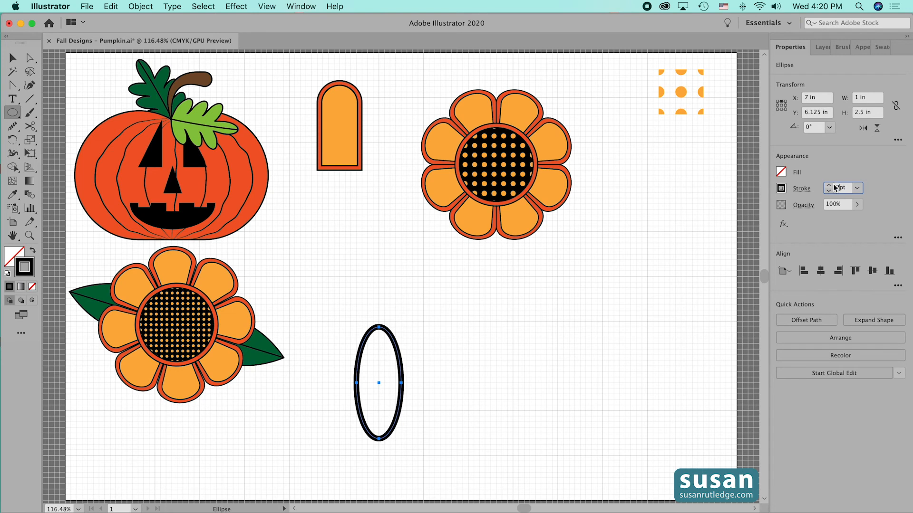
click(781, 172)
click(708, 248)
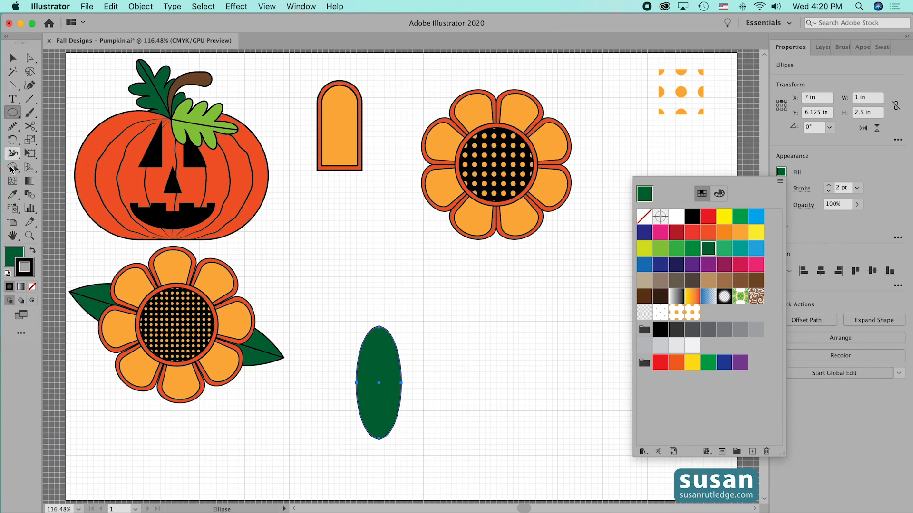
Convert the top and bottom anchor points of the dark green ellipse to sharp corners with the Anchor Point tool
click(14, 86)
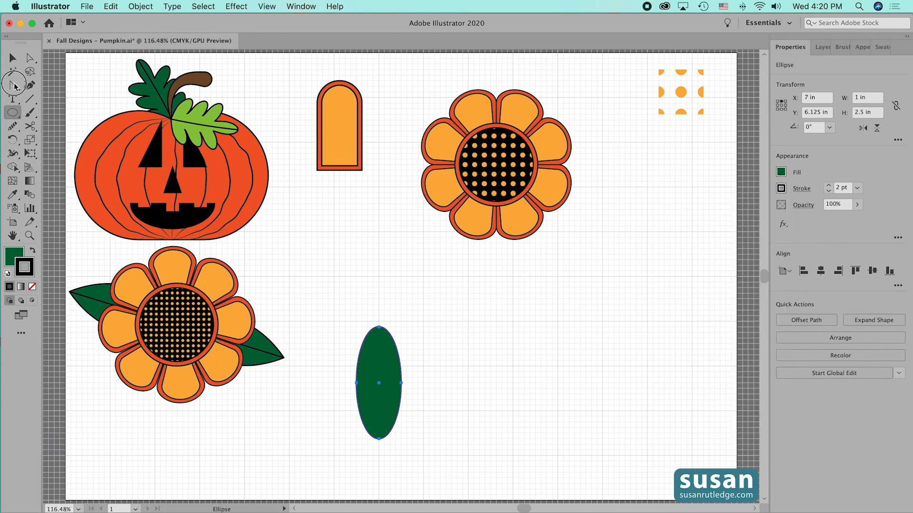
drag(15, 86, 96, 130)
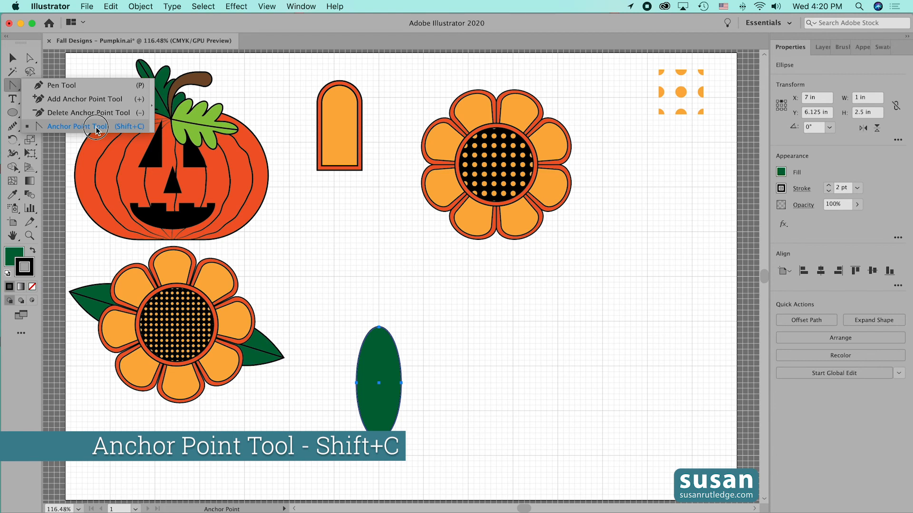
drag(96, 131, 97, 131)
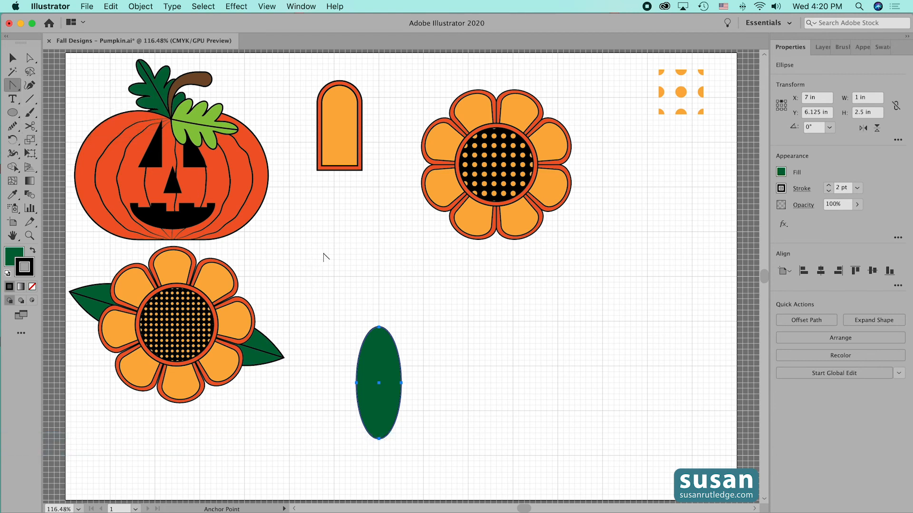
click(379, 327)
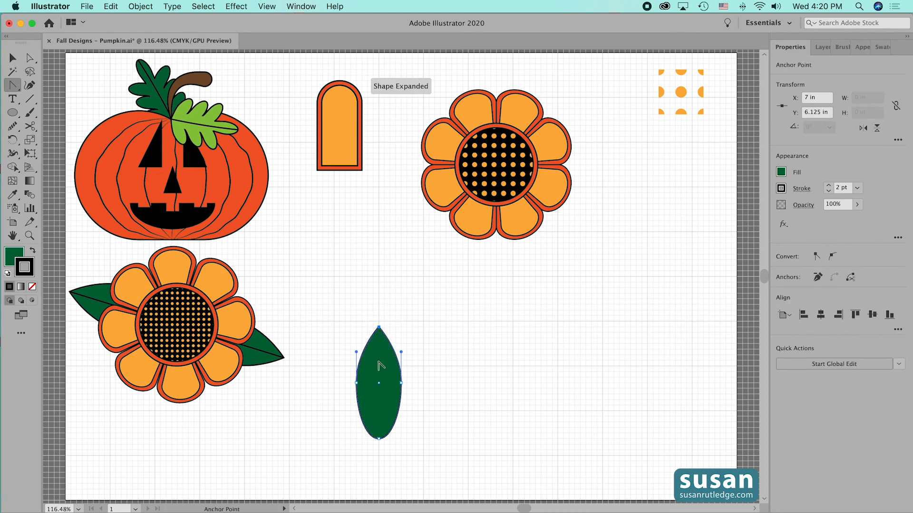
click(379, 438)
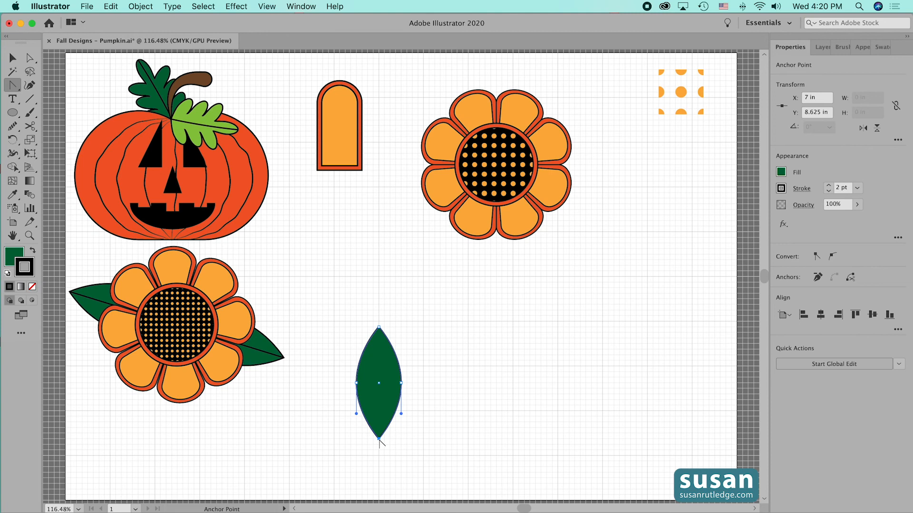
Duplicate the leaf straight upward so that the copy's lower tip meets the original's upper tip
click(12, 58)
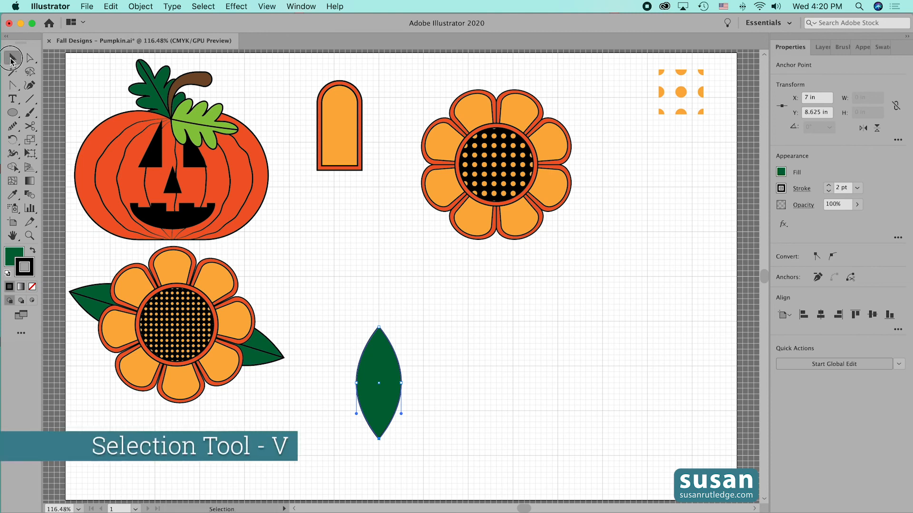
click(379, 417)
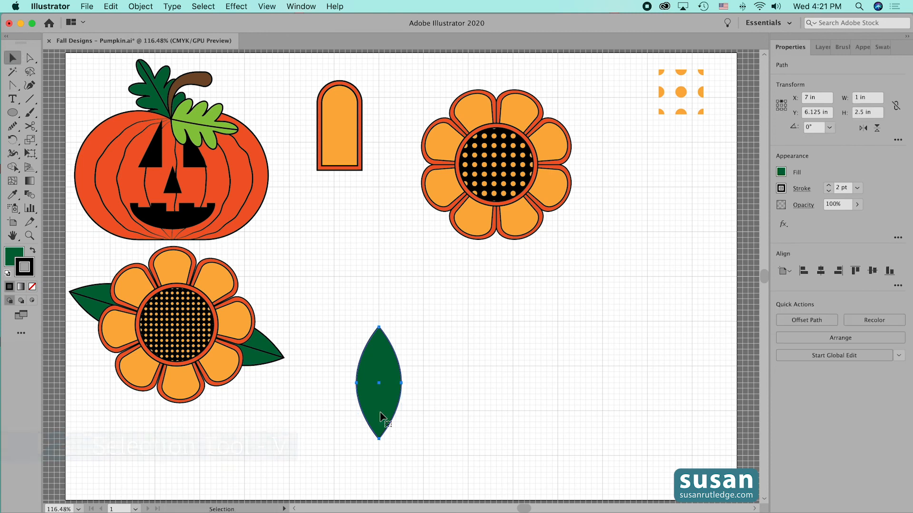
drag(378, 408, 380, 296)
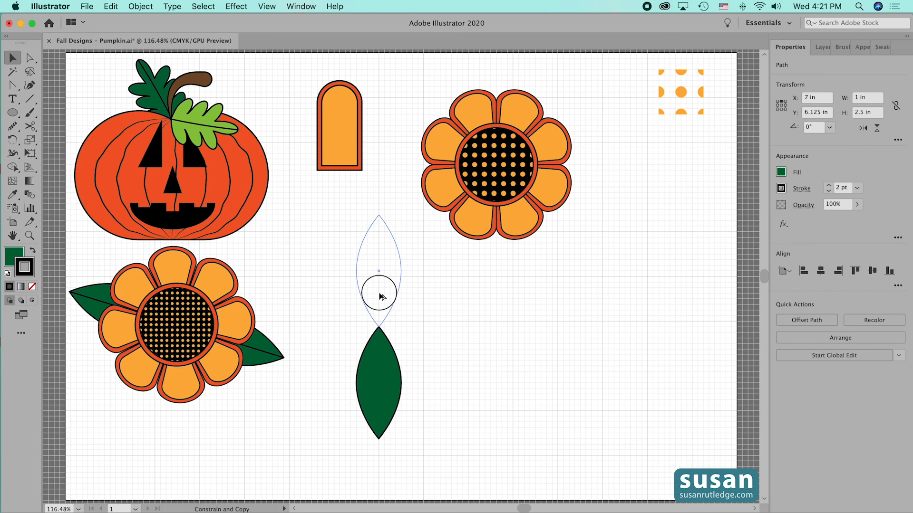
drag(380, 297, 379, 293)
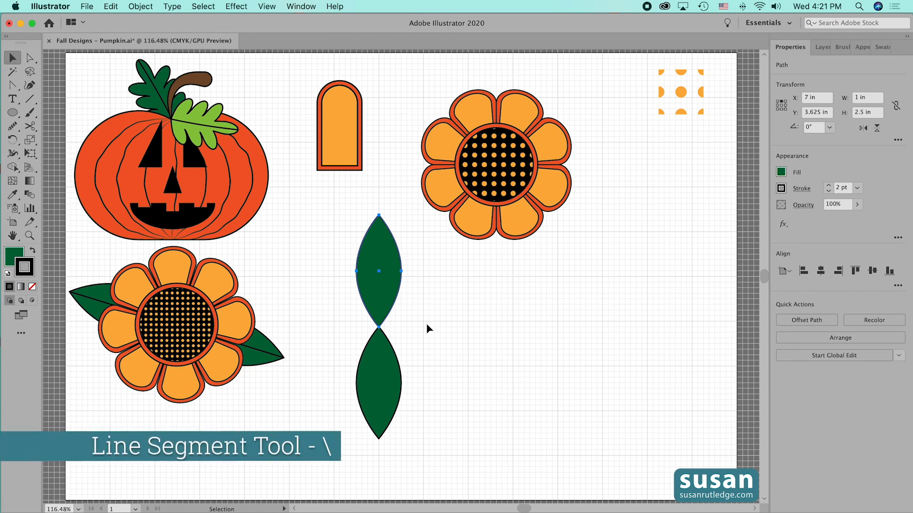
Draw a 5 in vertical line through both leaves from tip to tip and group it with the leaves
key(backslash)
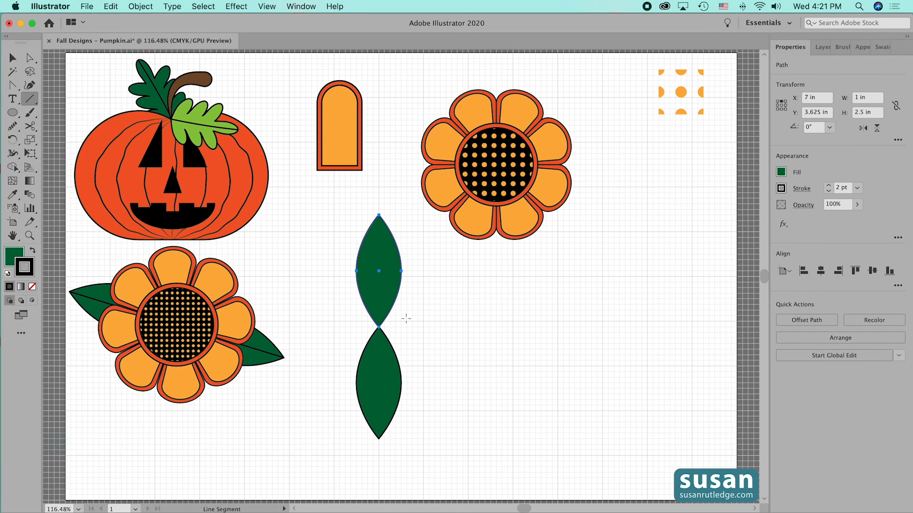
drag(379, 215, 379, 437)
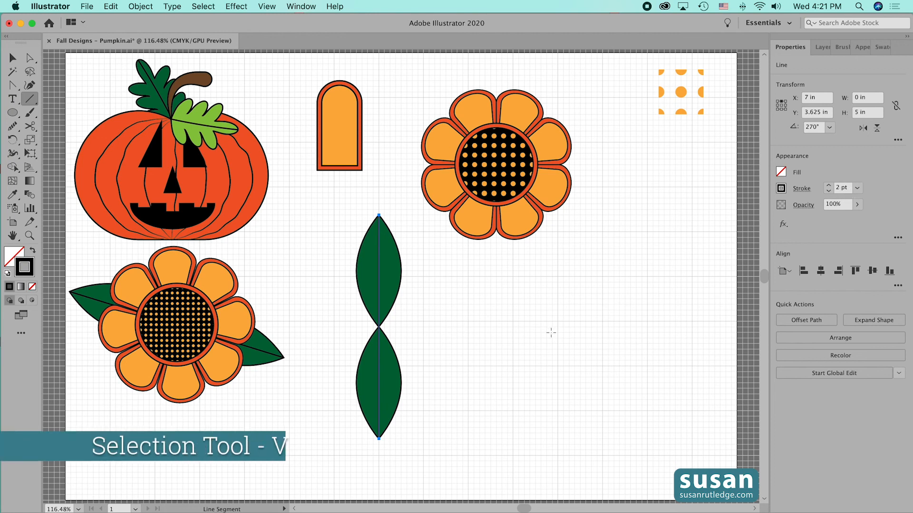
key(v)
drag(320, 266, 426, 360)
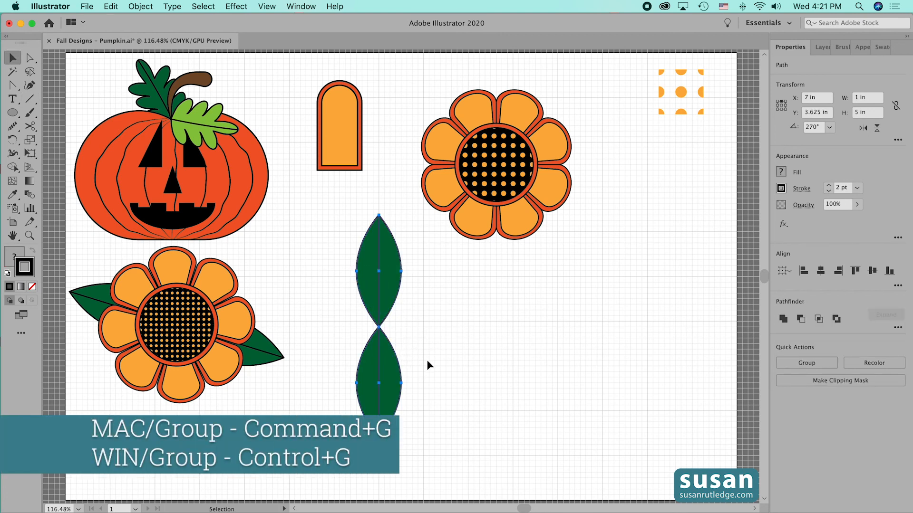
key(super)
key(super+g)
Bring the leaf group and the flower together and align their centers horizontally and vertically
drag(382, 386, 450, 386)
drag(455, 319, 454, 316)
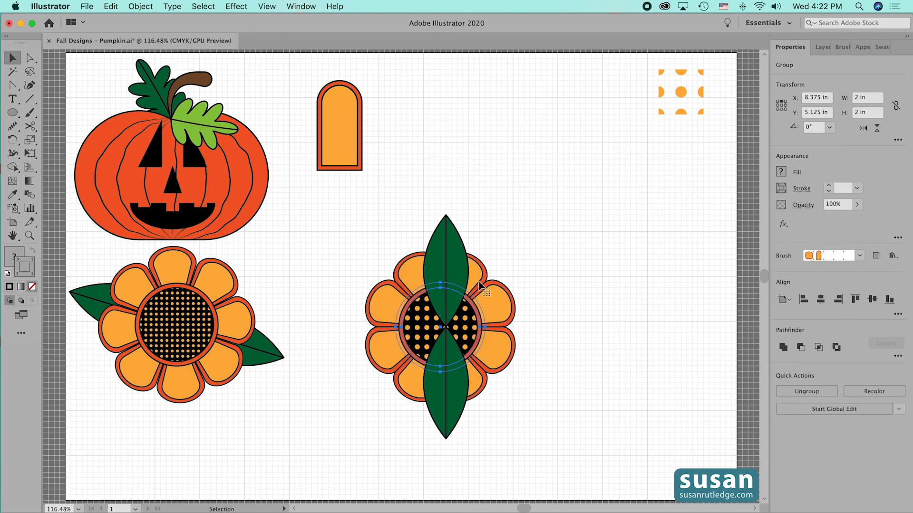
drag(365, 226, 534, 397)
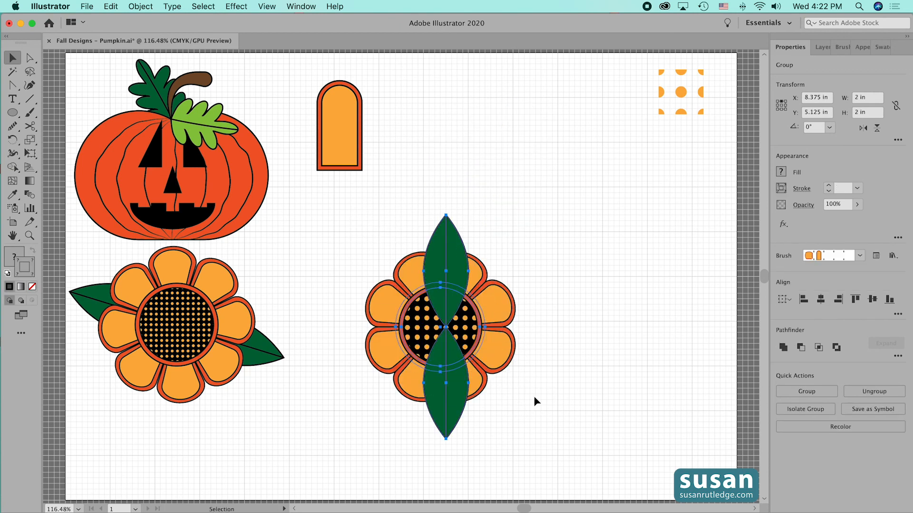
click(822, 302)
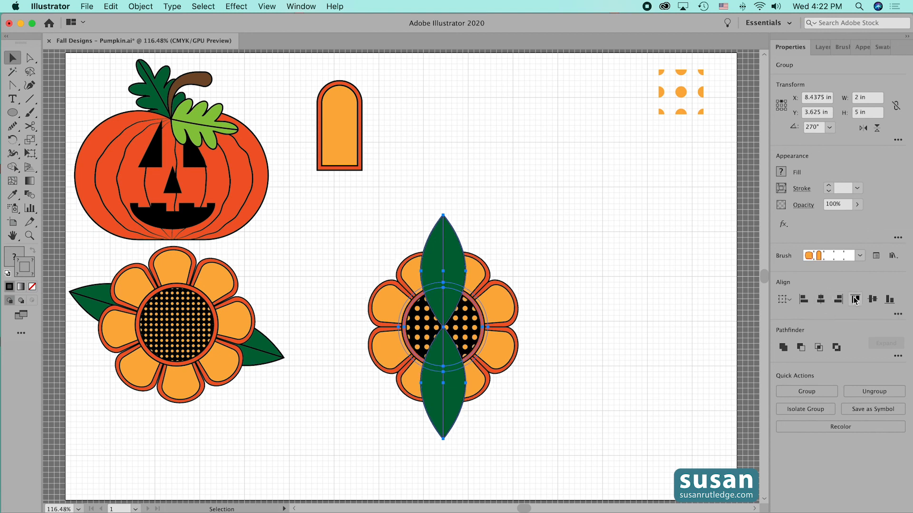
click(872, 300)
click(638, 300)
Send the leaf group behind the flower and rotate it so the leaves point to the flower's upper left and lower right
click(453, 231)
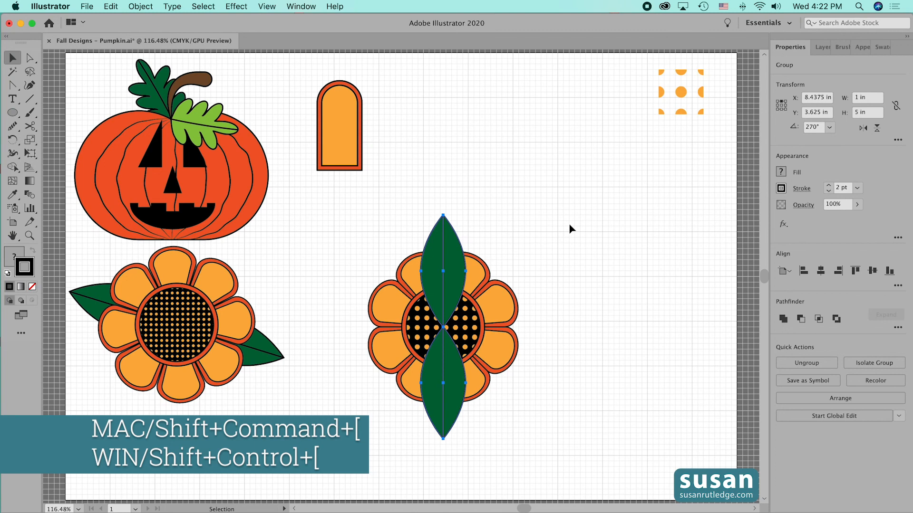
key(shift+super+bracketleft)
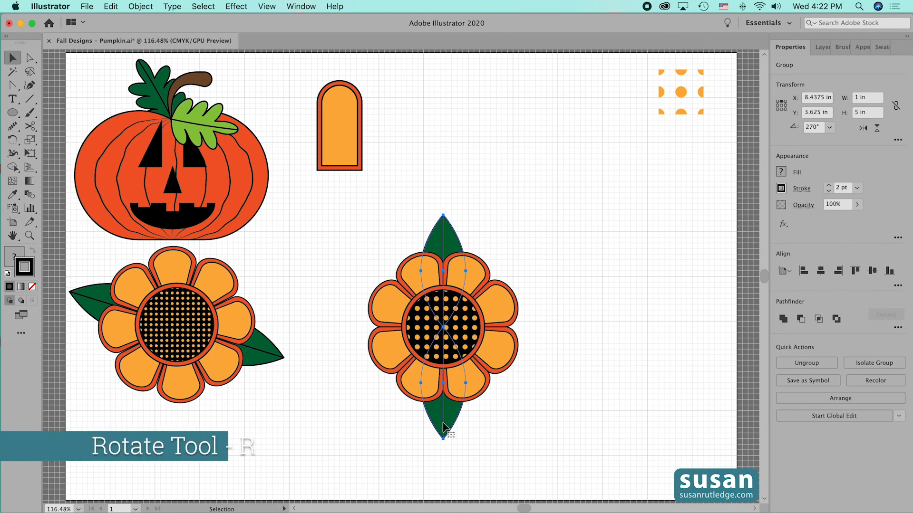
key(r)
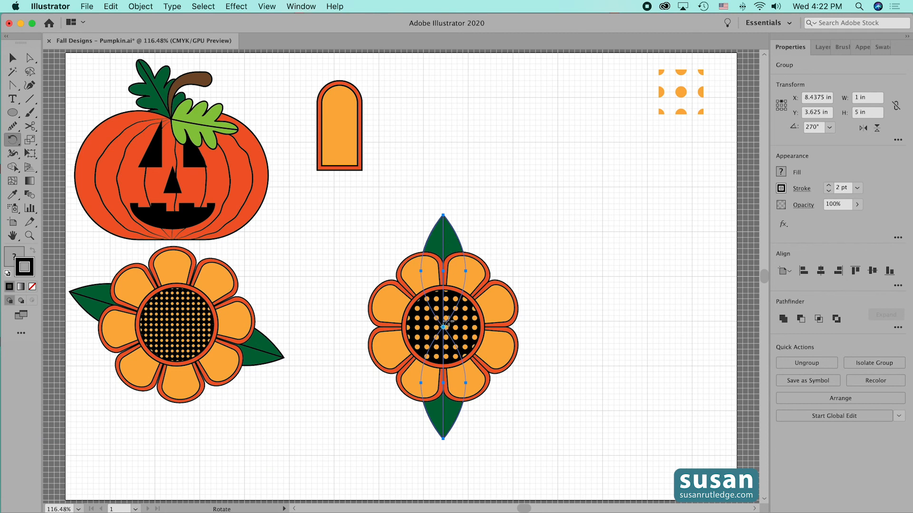
drag(438, 419, 535, 370)
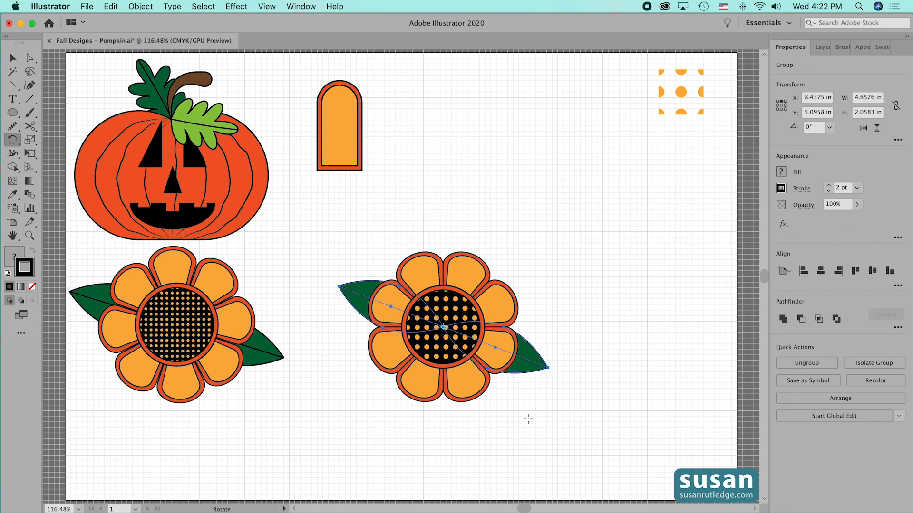
key(v)
click(547, 423)
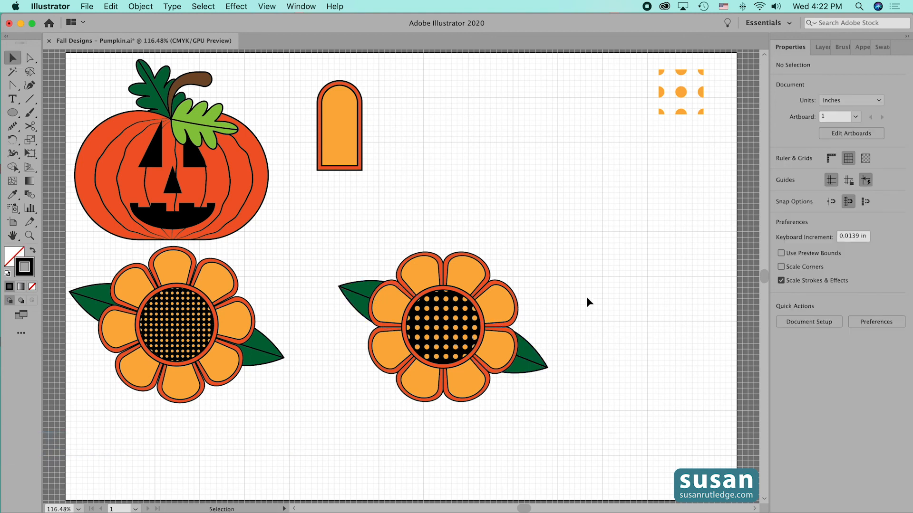
Group the flower with its leaves and move it up to the area beside the single petal shape
drag(332, 221, 574, 429)
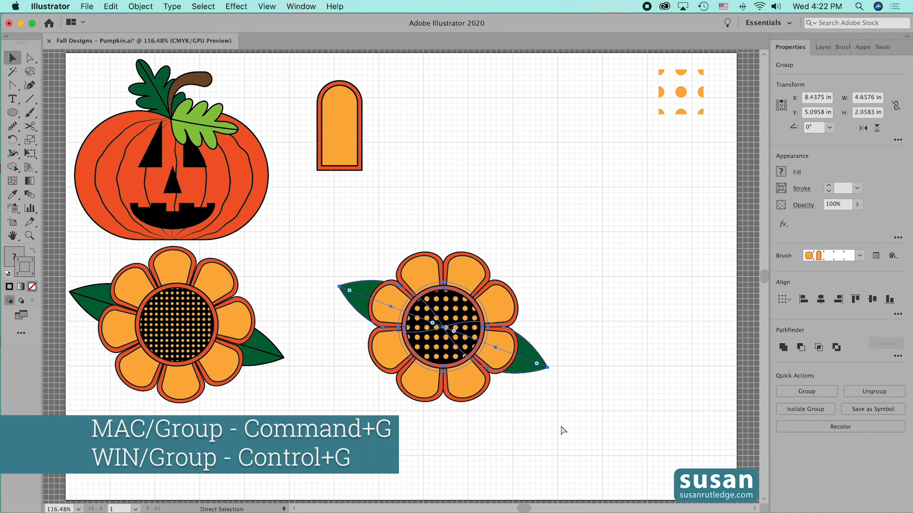
key(super+g)
click(559, 424)
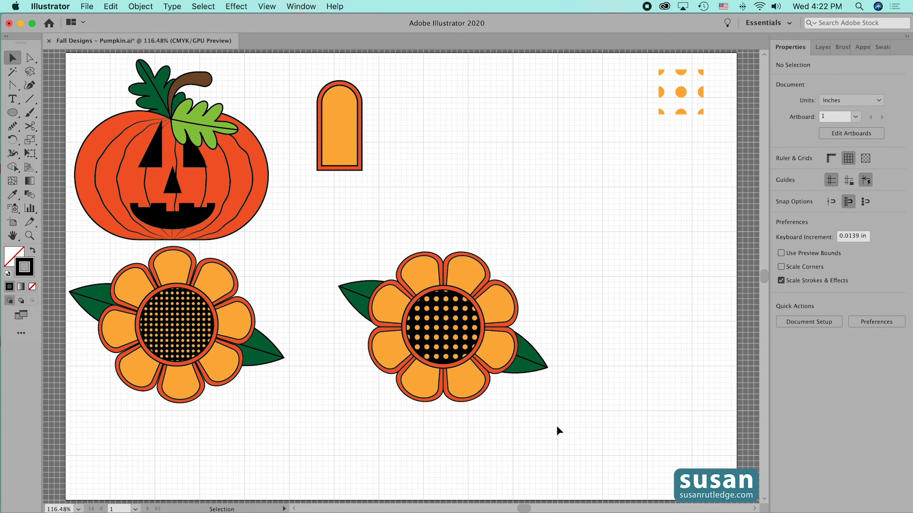
drag(451, 347, 511, 172)
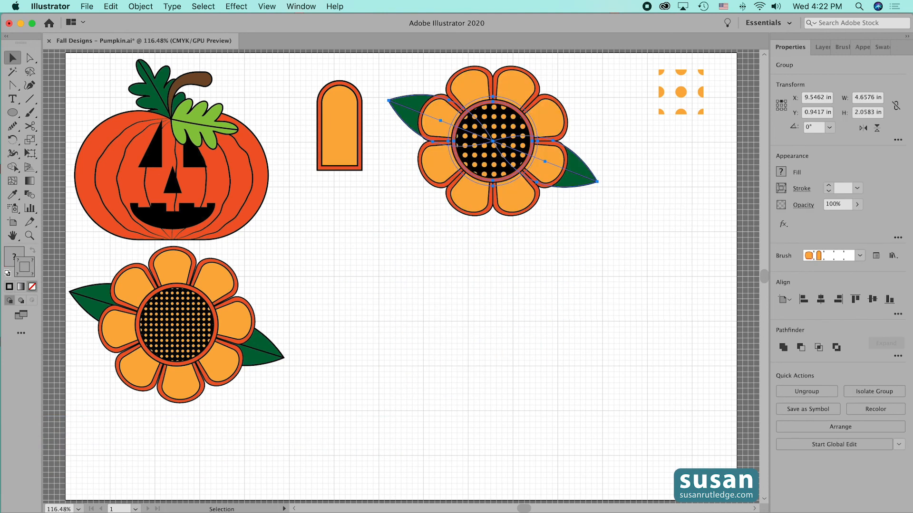